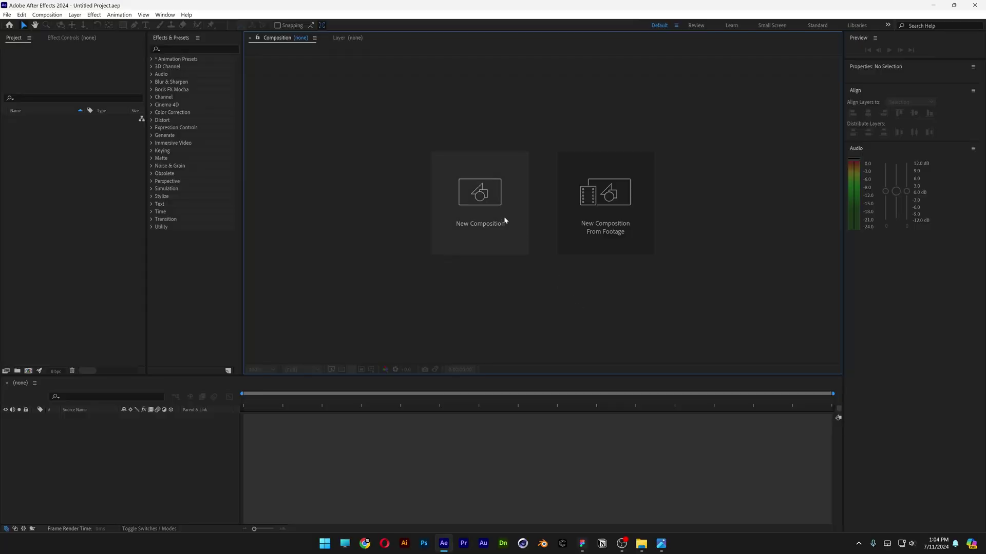
# Create the Neon composition at HD 1920x1080, 29.97 fps, with a 0;00;04;00 duration
pyautogui.click(504, 222)
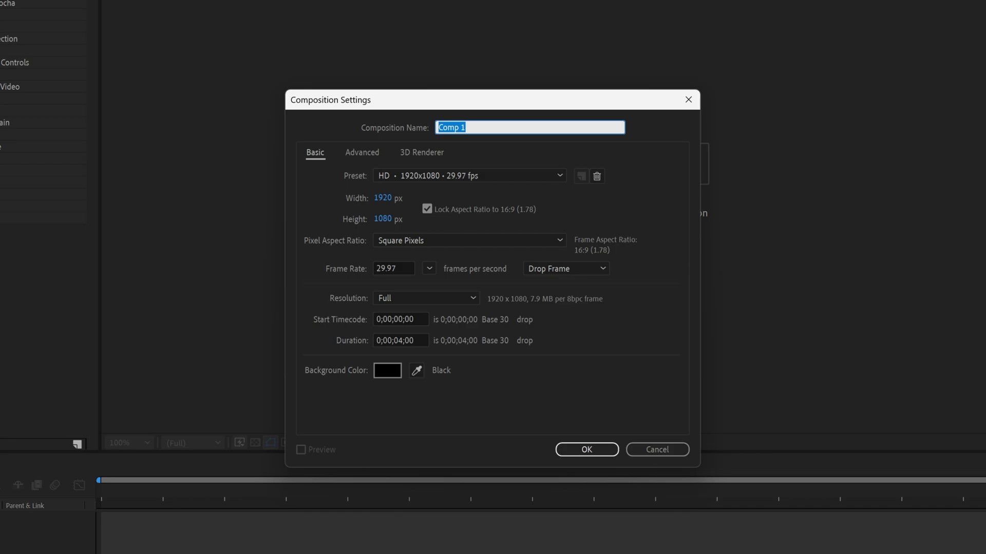
pyautogui.write('Neon')
pyautogui.click(494, 177)
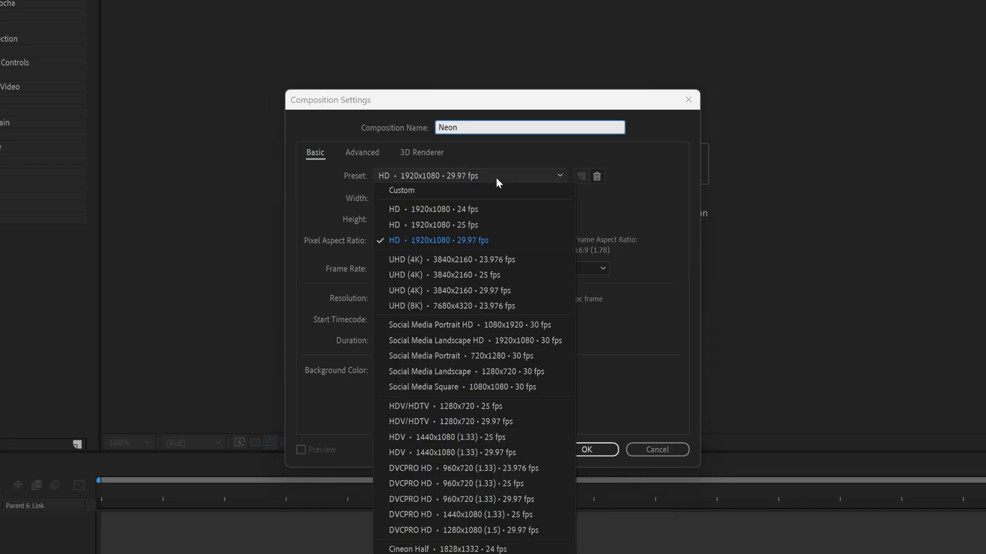
pyautogui.click(483, 239)
pyautogui.moveTo(426, 341); pyautogui.dragTo(377, 342)
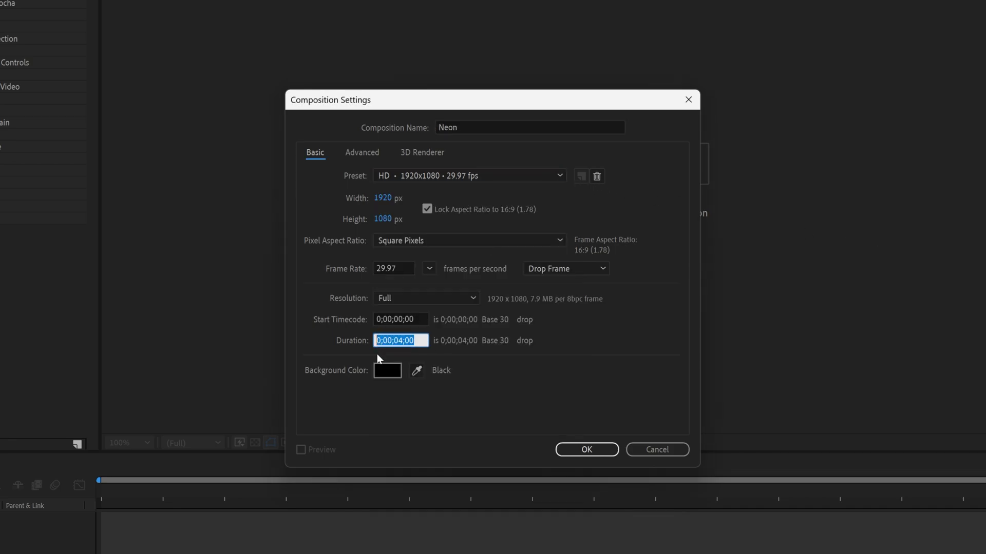
pyautogui.click(594, 455)
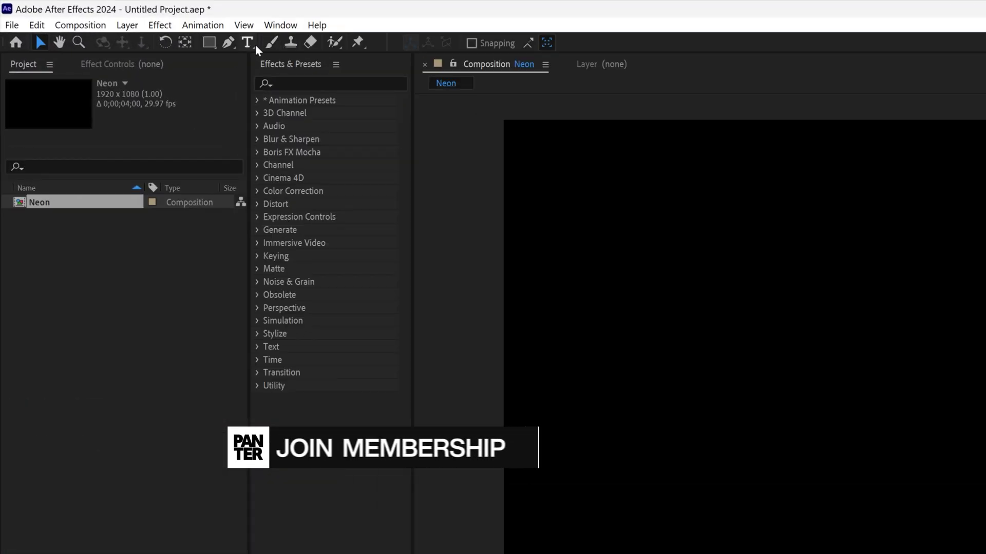
# Add a text layer reading 'PAN TER' to the canvas
pyautogui.click(247, 43)
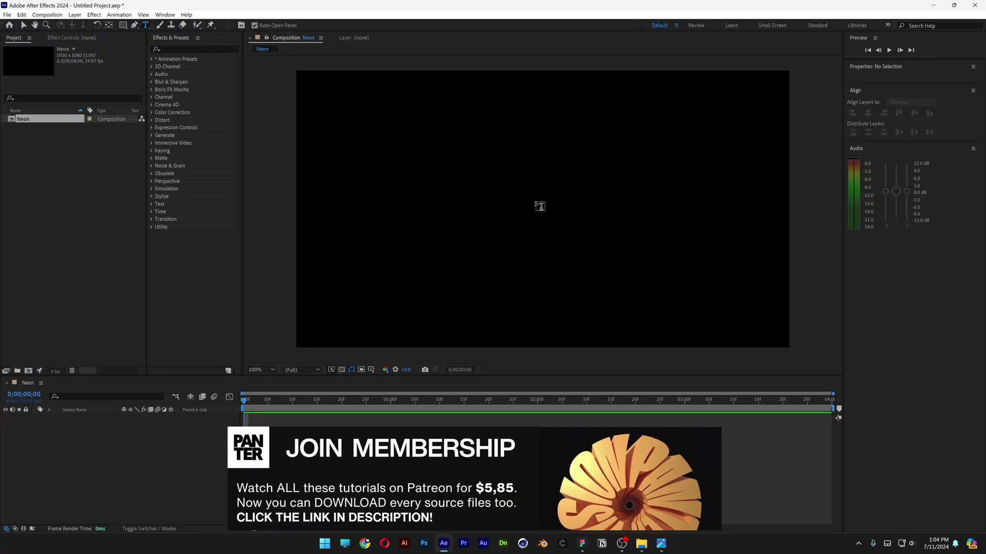
pyautogui.click(539, 206)
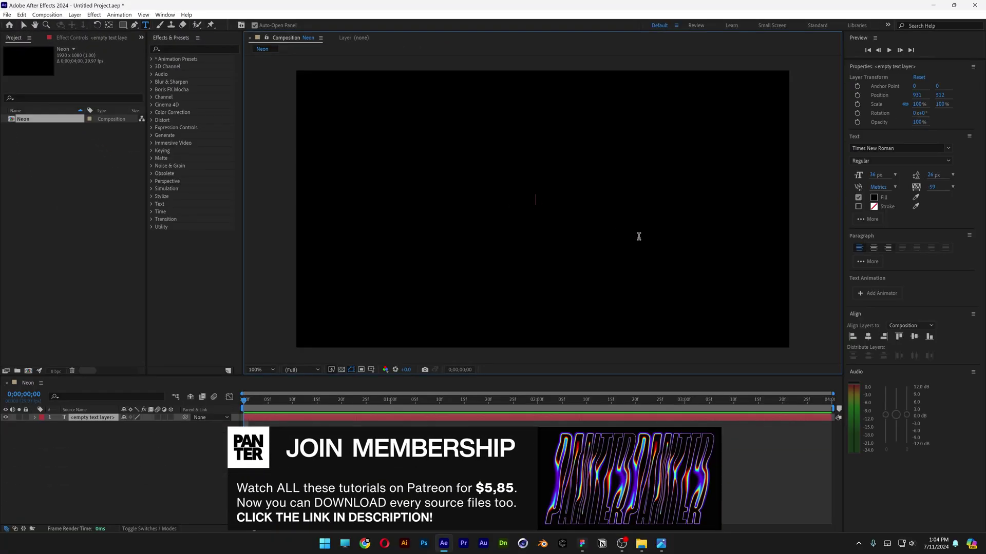
pyautogui.write('PAN TER')
pyautogui.hotkey('ctrl', 'Return')
# Scale the PAN TER text up to 1674%, centre it, and centre its anchor point
pyautogui.press('s')
pyautogui.moveTo(144, 424); pyautogui.dragTo(151, 424)
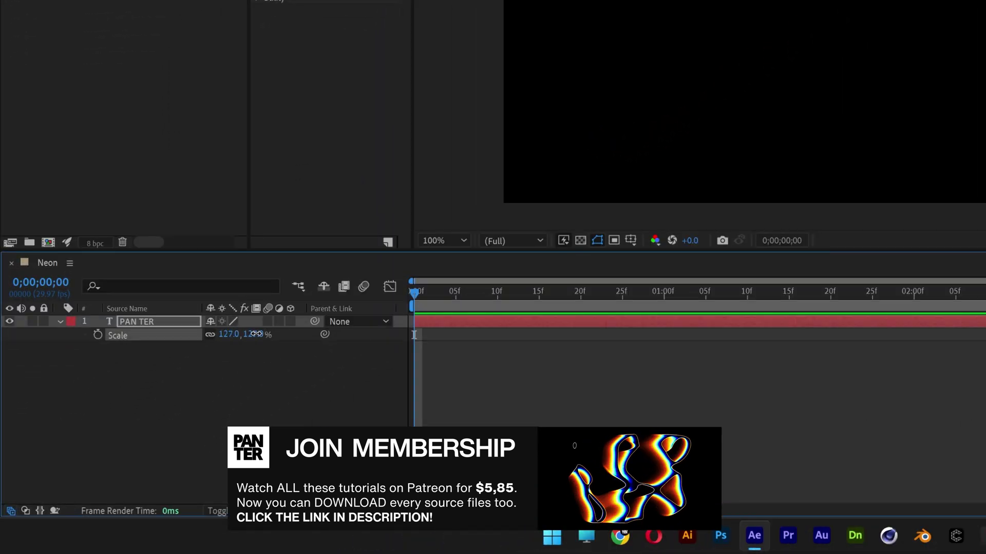
pyautogui.moveTo(256, 334); pyautogui.dragTo(370, 334)
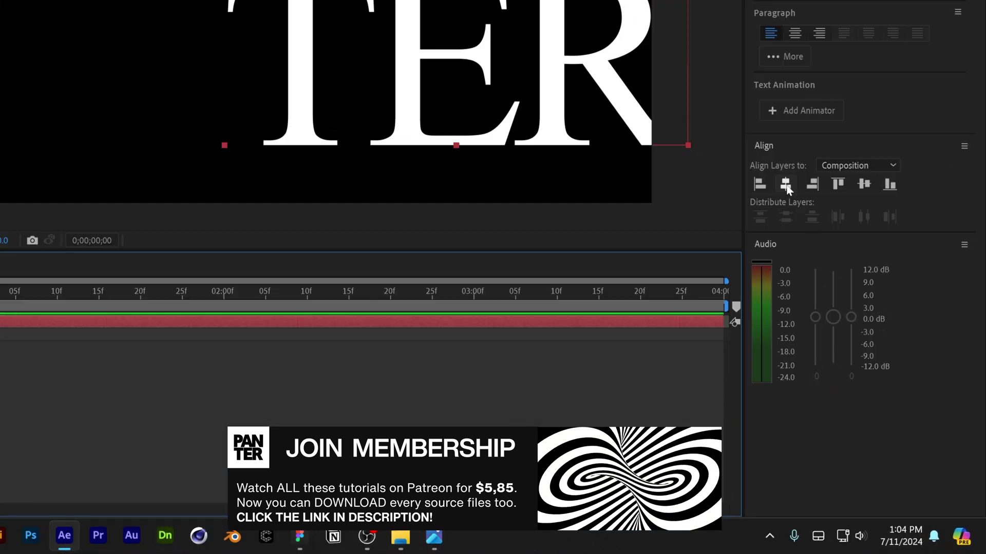
pyautogui.click(785, 184)
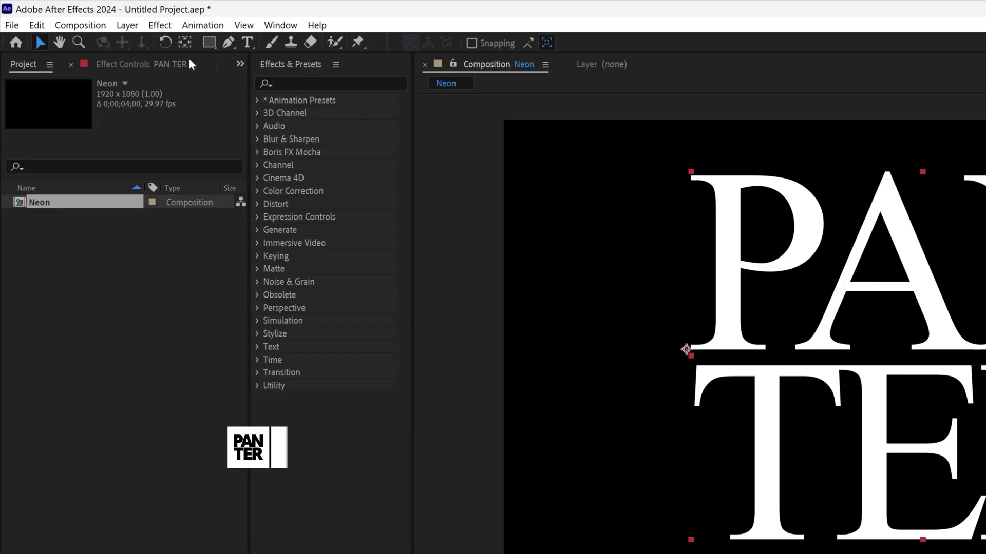
pyautogui.doubleClick(184, 43)
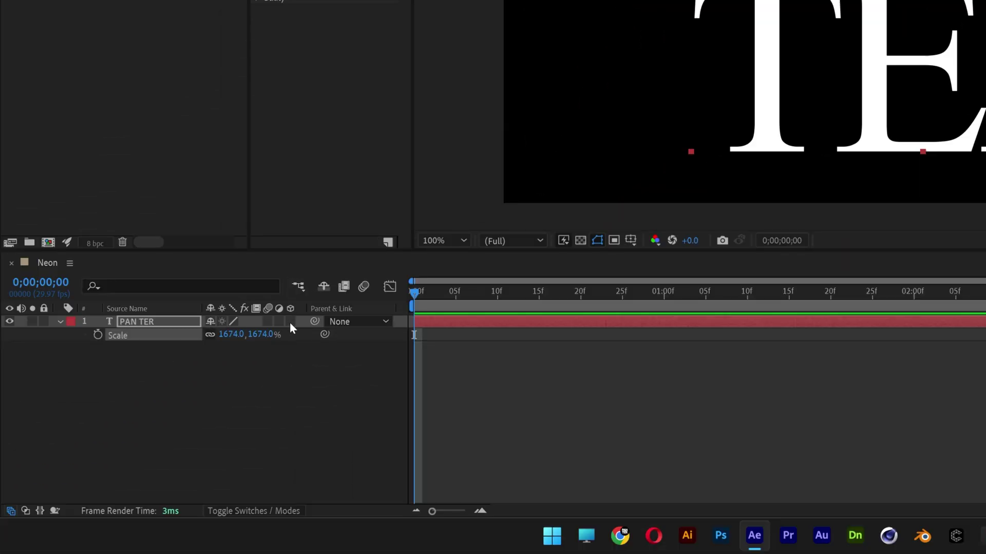
# Make PAN TER 3D with the Advanced 3D renderer and set Extrusion Depth to 15
pyautogui.click(291, 321)
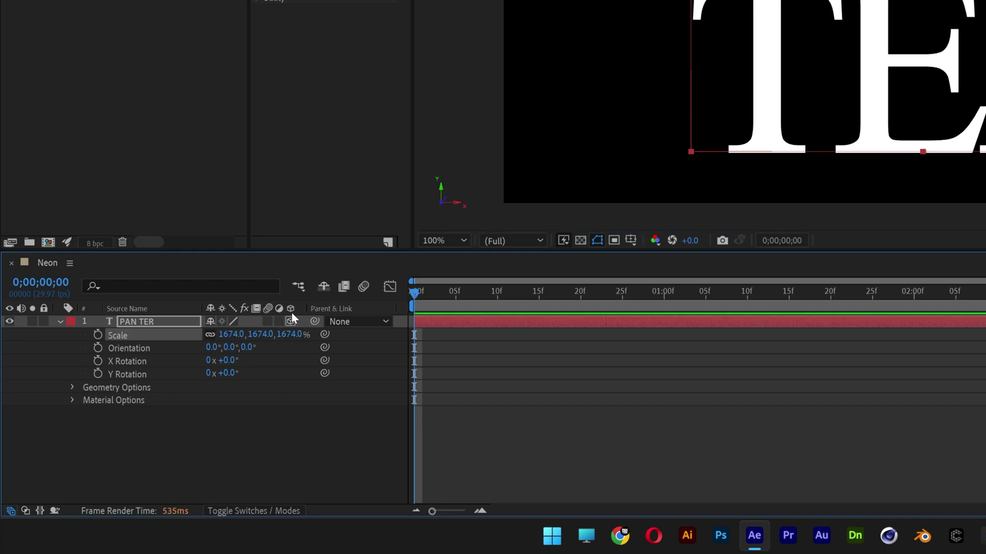
pyautogui.click(254, 509)
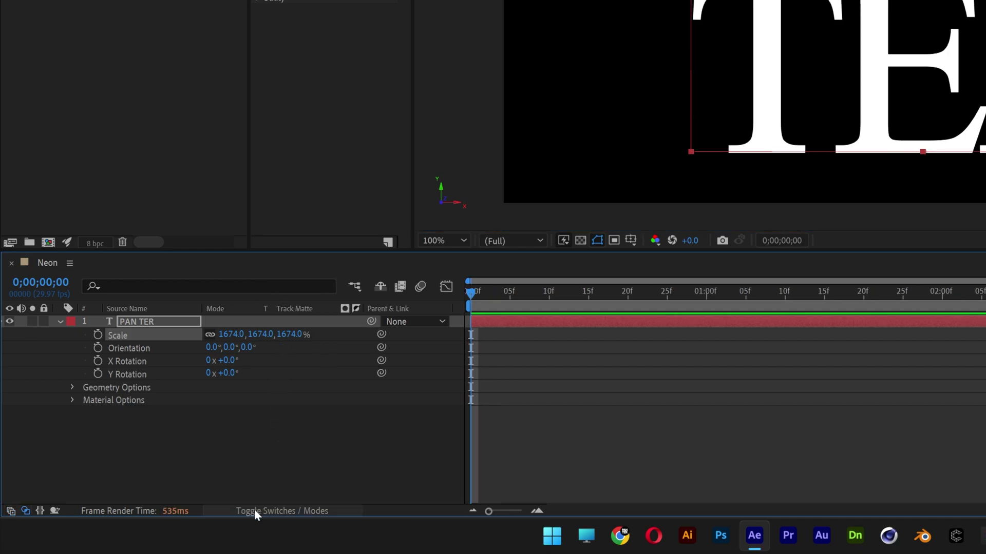
pyautogui.click(255, 509)
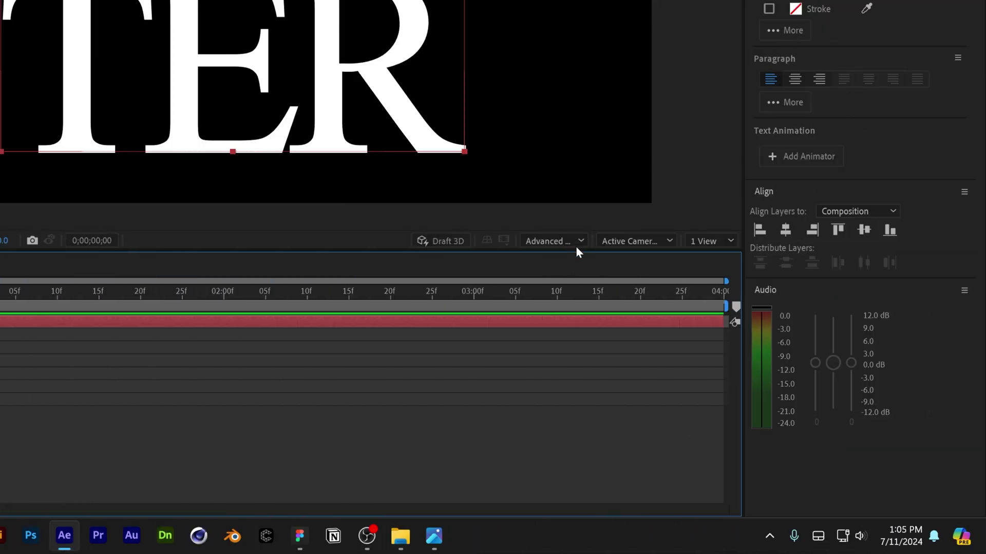
pyautogui.click(570, 240)
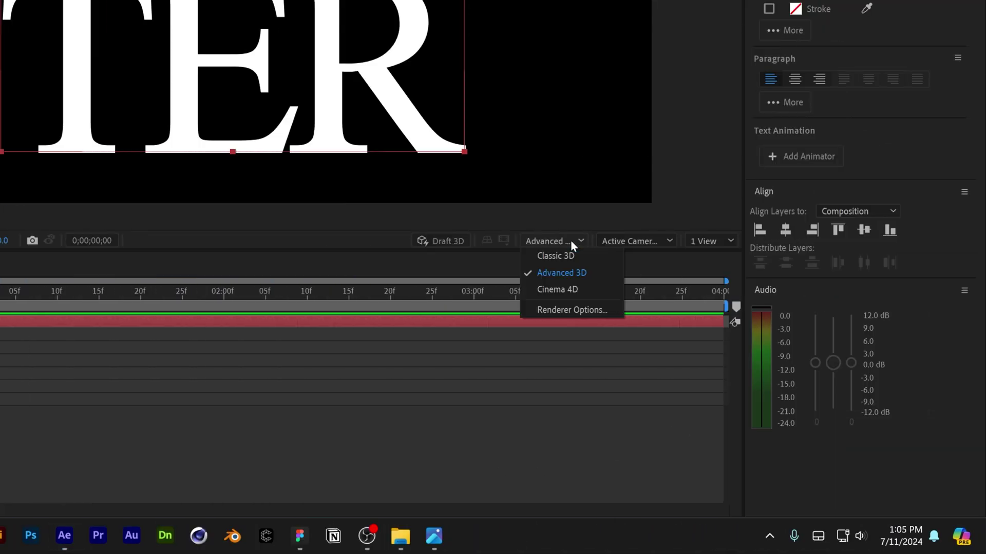
pyautogui.click(592, 275)
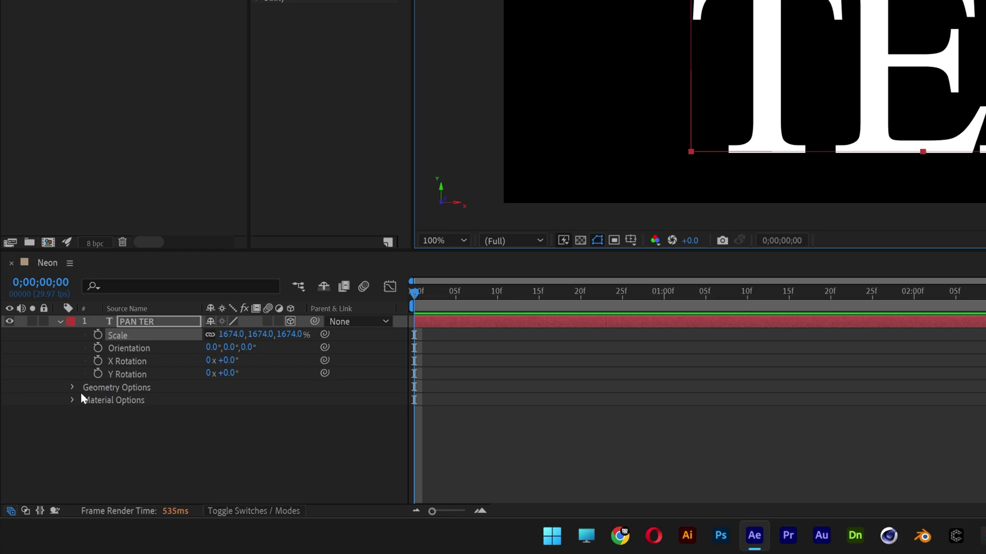
pyautogui.click(71, 389)
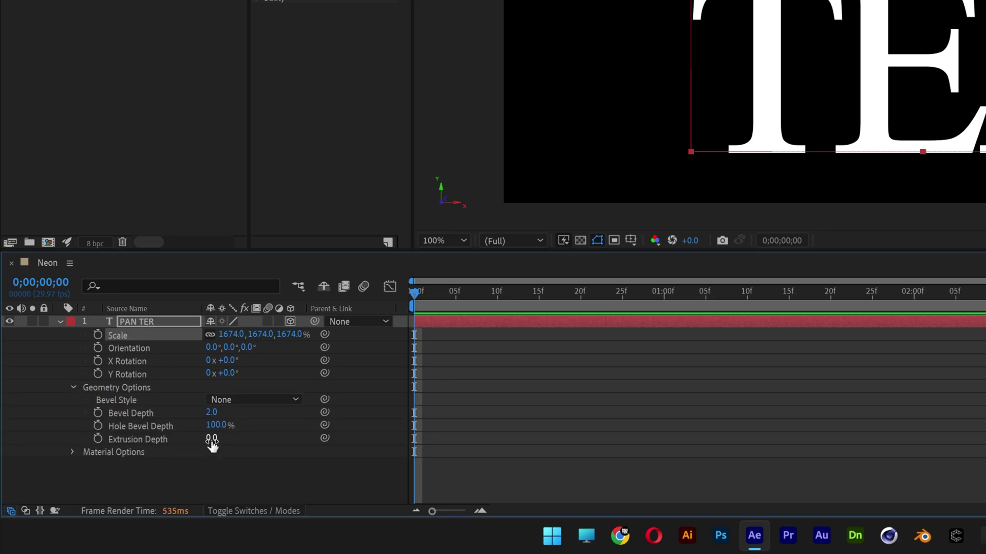
pyautogui.moveTo(211, 445); pyautogui.dragTo(226, 442)
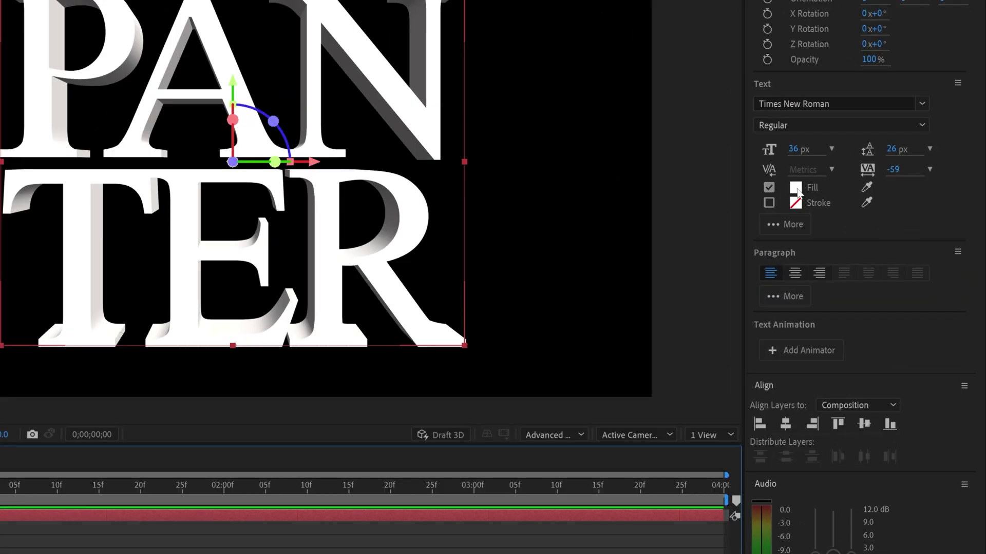
# Set the PAN TER text fill colour to black, hex 000000
pyautogui.click(795, 188)
pyautogui.write('000000')
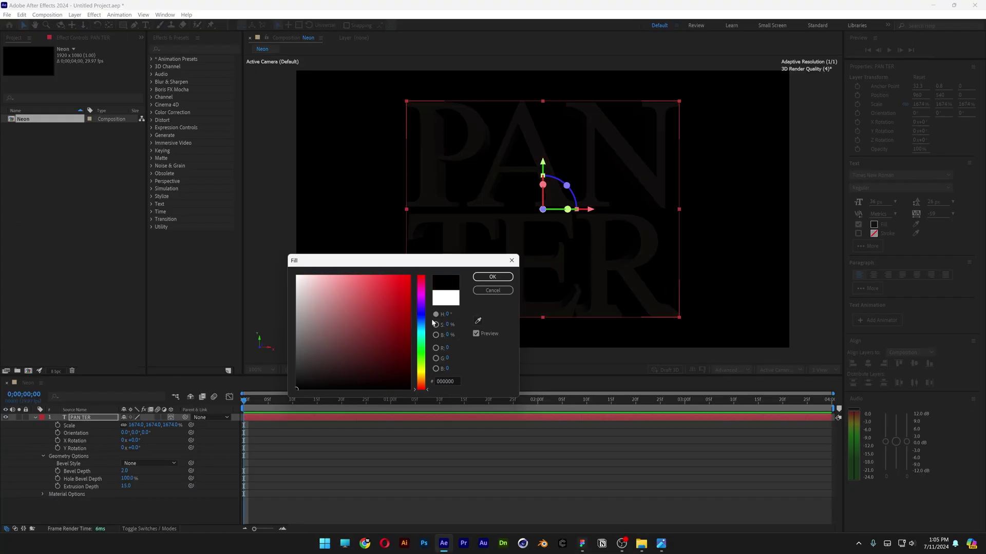
pyautogui.click(502, 277)
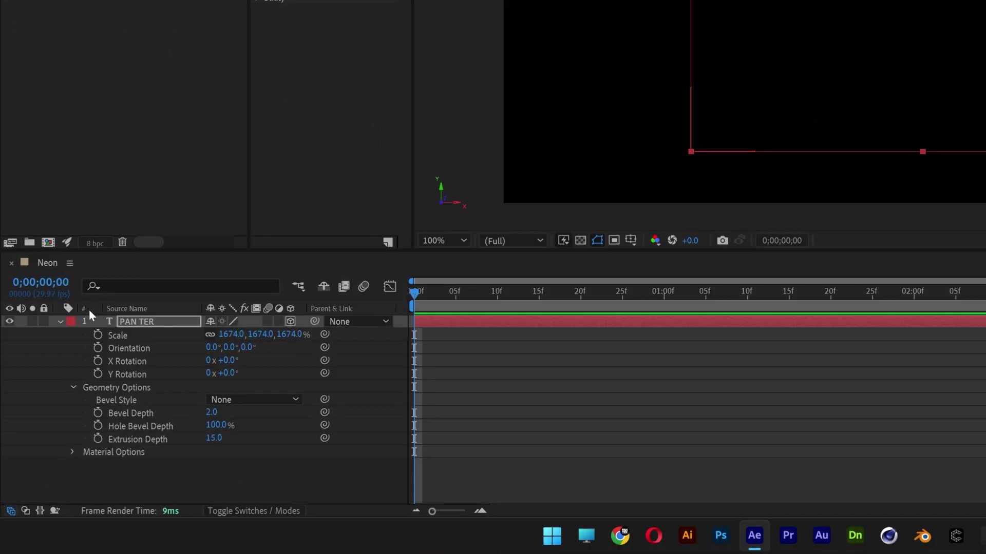
# Add a text animator for Bevel > Color > RGB to PAN TER
pyautogui.click(62, 321)
pyautogui.click(63, 321)
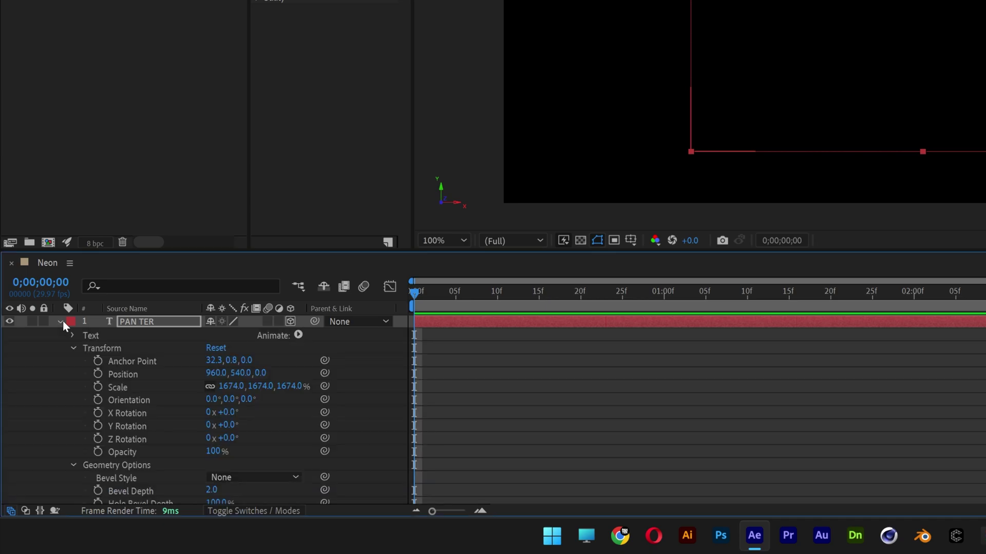
pyautogui.click(297, 335)
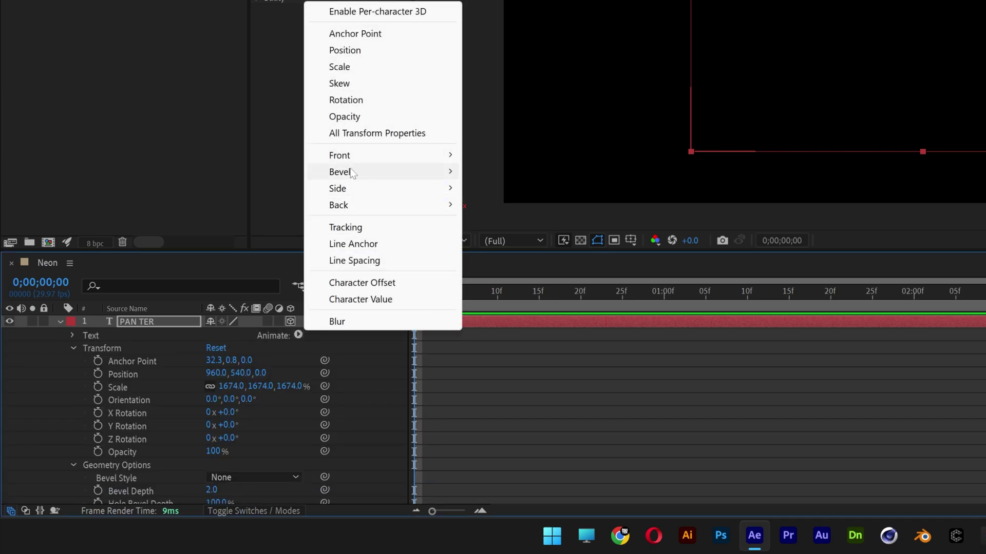
pyautogui.moveTo(352, 173)
pyautogui.moveTo(544, 170)
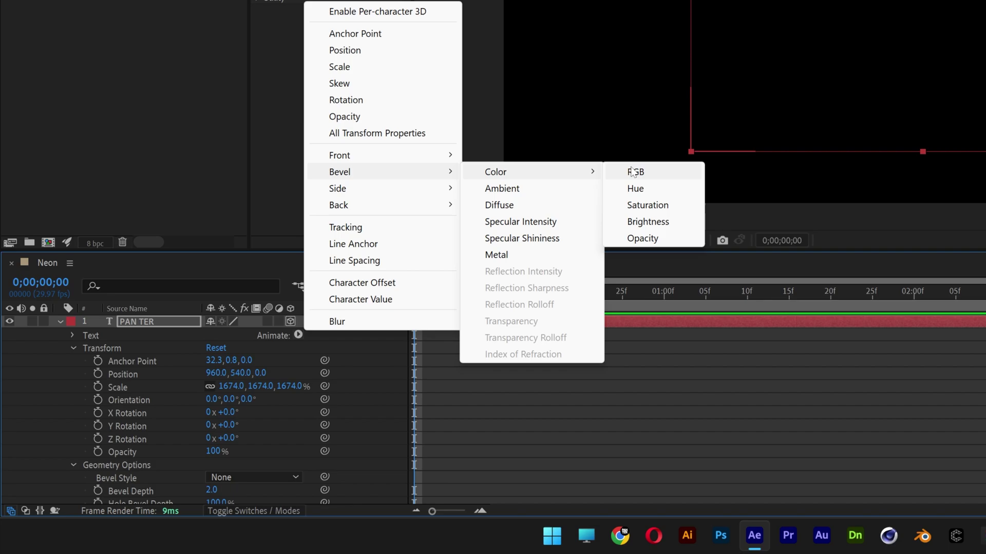
pyautogui.click(646, 171)
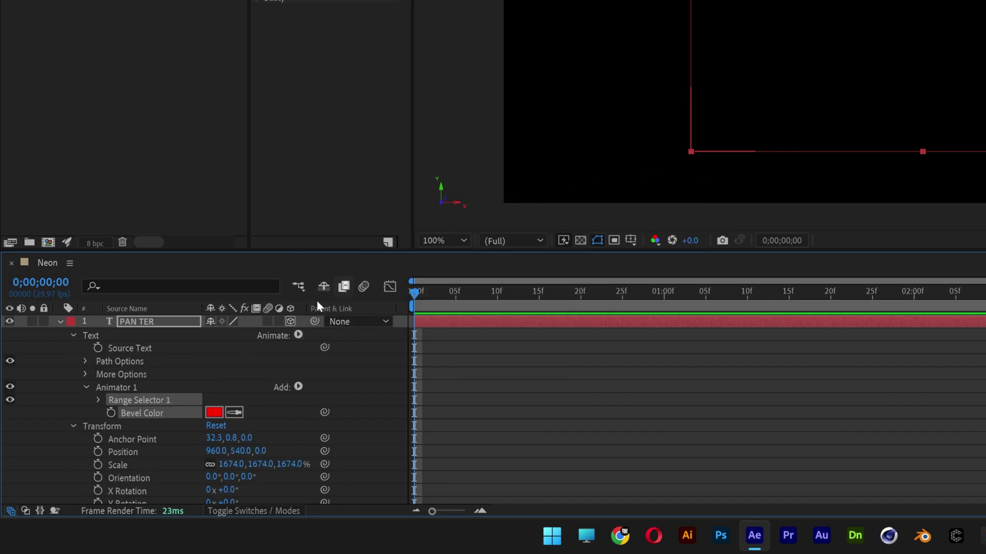
# Set the animator's Bevel Color to white
pyautogui.click(214, 412)
pyautogui.moveTo(589, 227); pyautogui.dragTo(495, 77)
pyautogui.click(838, 83)
pyautogui.scroll(-5, 294, 414)
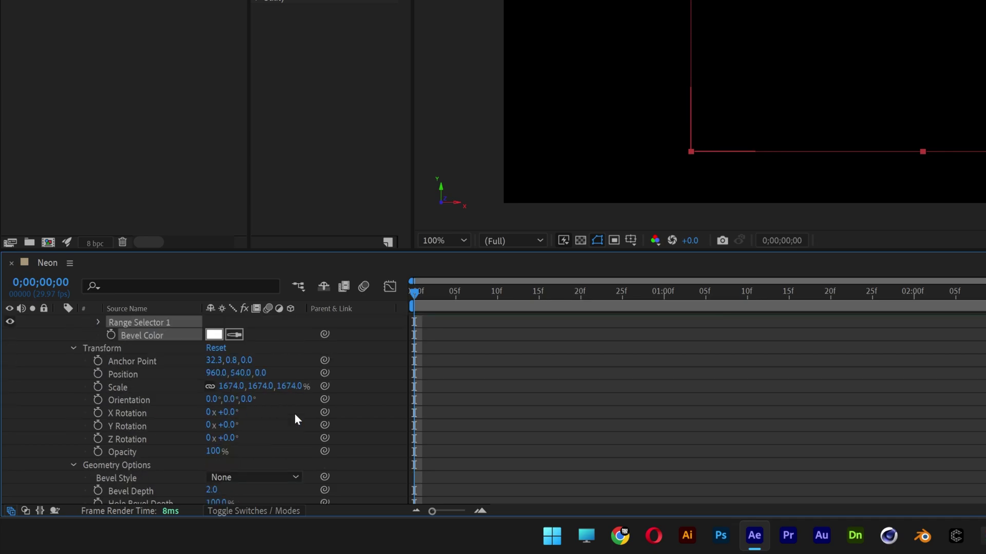
# Set Bevel Style to Angular and Bevel Depth to 0.4
pyautogui.click(242, 447)
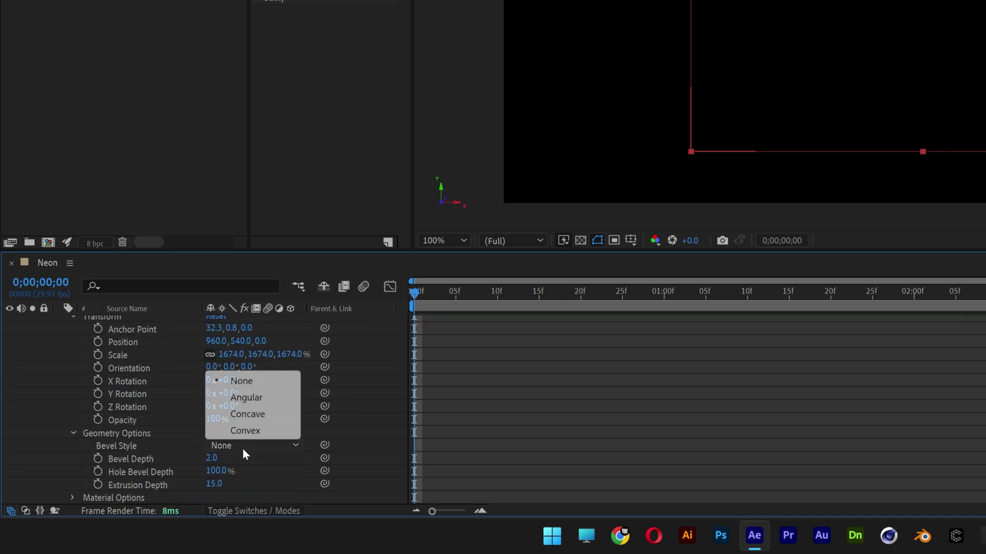
pyautogui.click(259, 399)
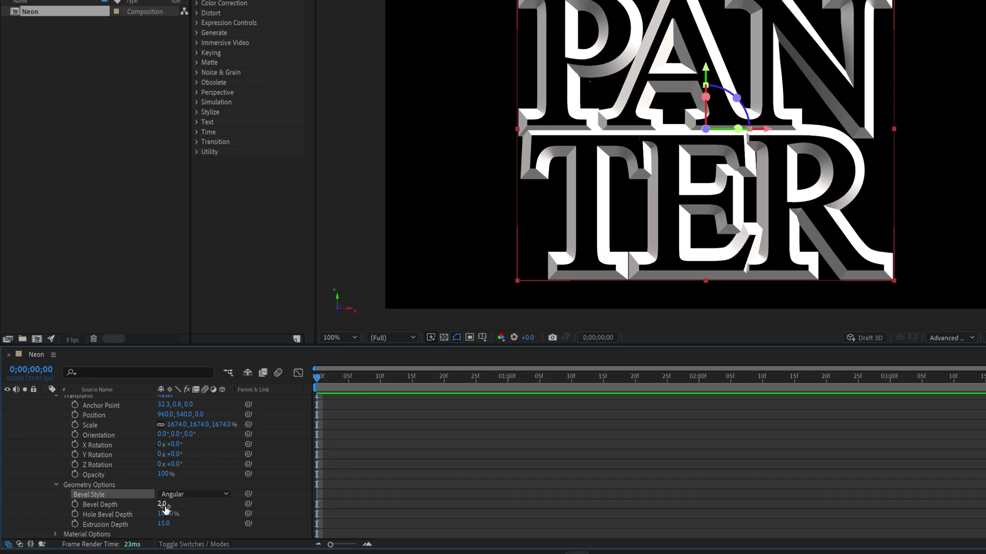
pyautogui.moveTo(165, 509); pyautogui.dragTo(155, 507)
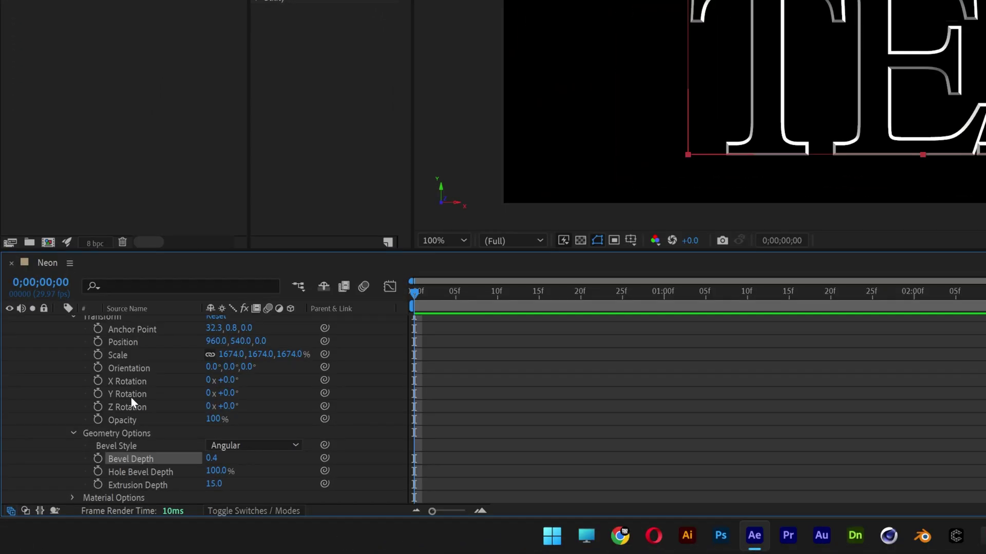
# Keyframe Y Rotation at 0 on frame 0 and 1x (one full turn) around 2;05
pyautogui.click(78, 461)
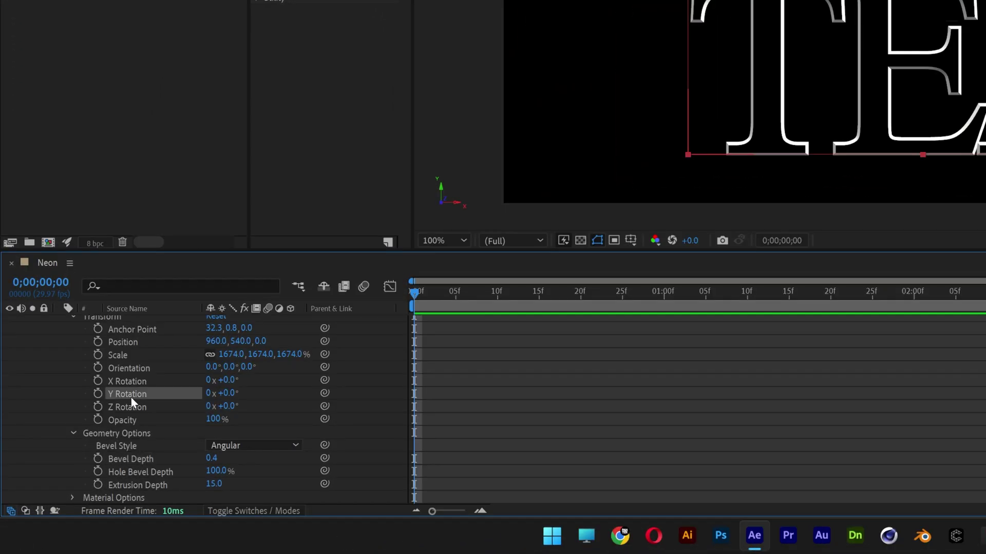
pyautogui.click(99, 394)
pyautogui.moveTo(438, 294); pyautogui.dragTo(959, 303)
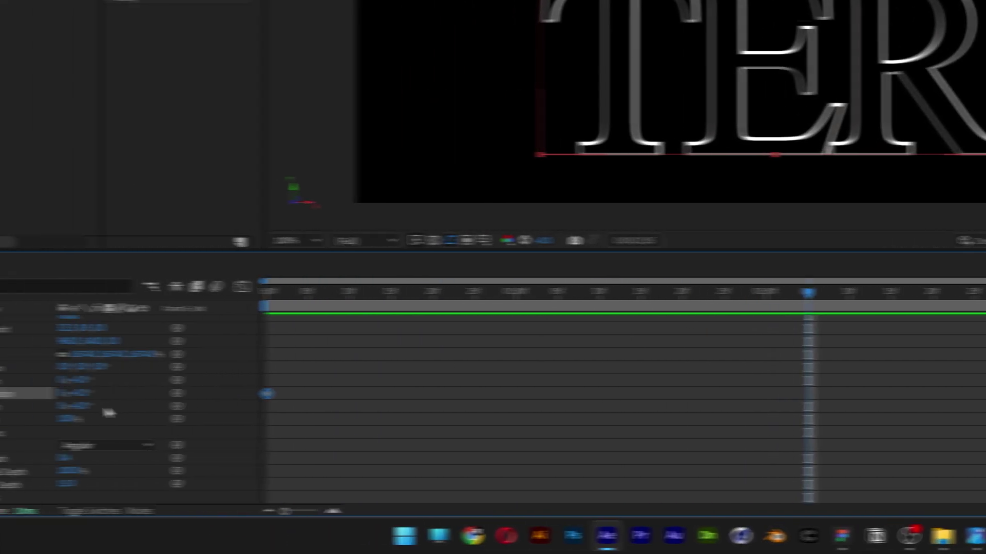
pyautogui.click(62, 393)
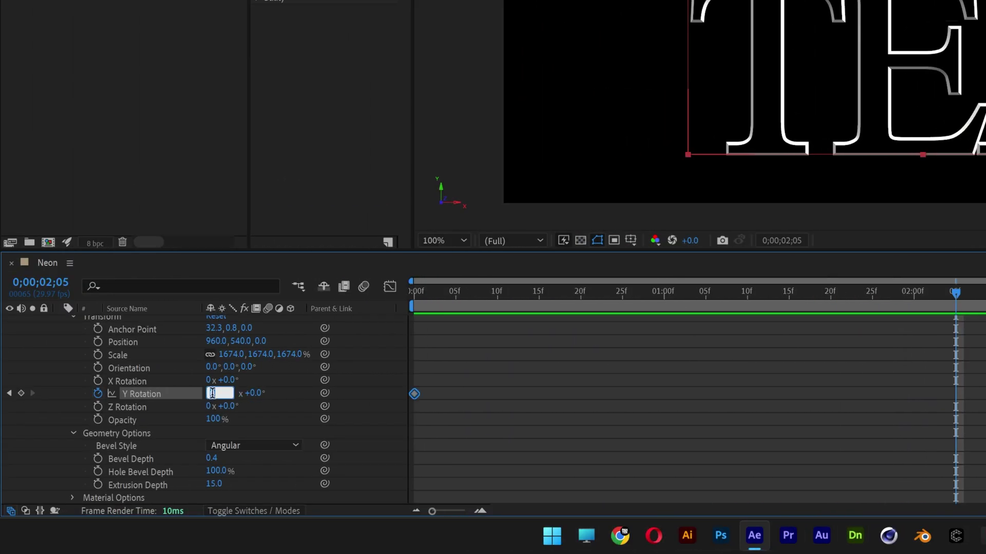
pyautogui.write('1')
pyautogui.press('Return')
# Preview the spin and move the full-turn keyframe to the composition end
pyautogui.moveTo(955, 294); pyautogui.dragTo(931, 299)
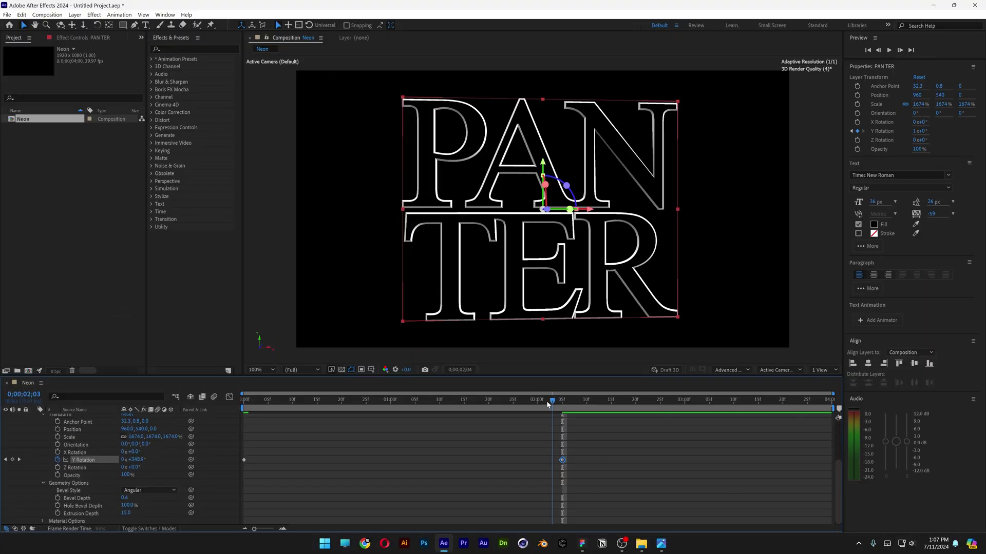
pyautogui.moveTo(547, 405); pyautogui.dragTo(528, 415)
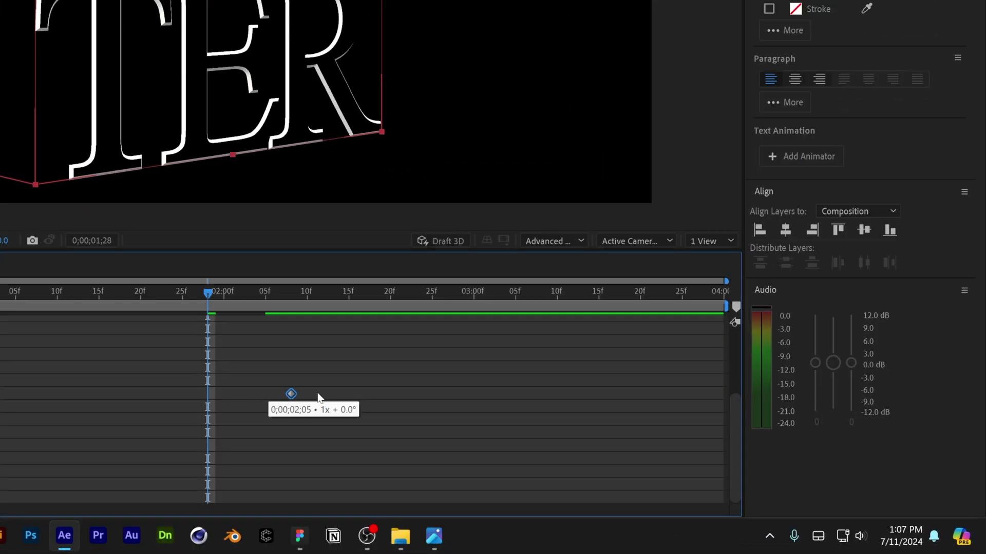
pyautogui.moveTo(562, 460); pyautogui.dragTo(711, 461)
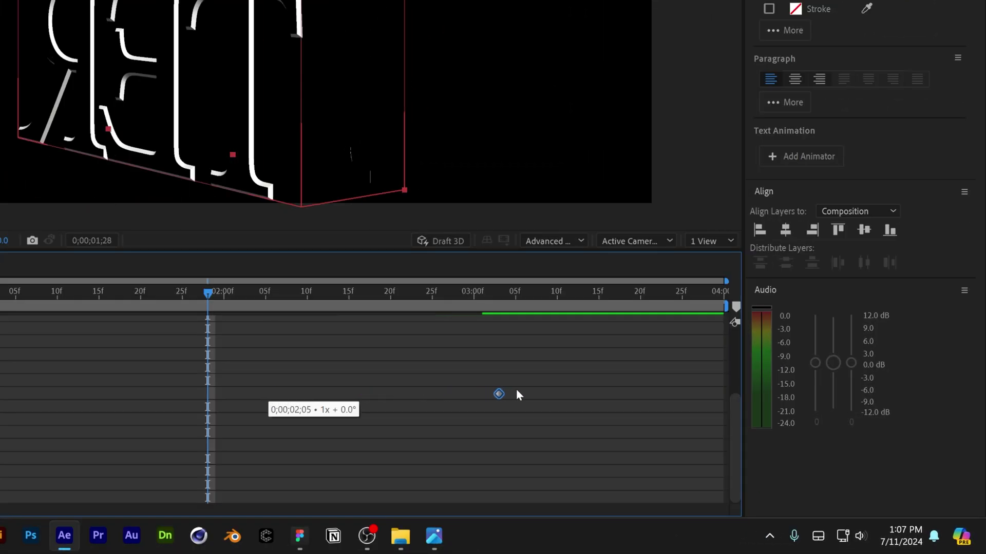
pyautogui.moveTo(518, 395); pyautogui.dragTo(778, 404)
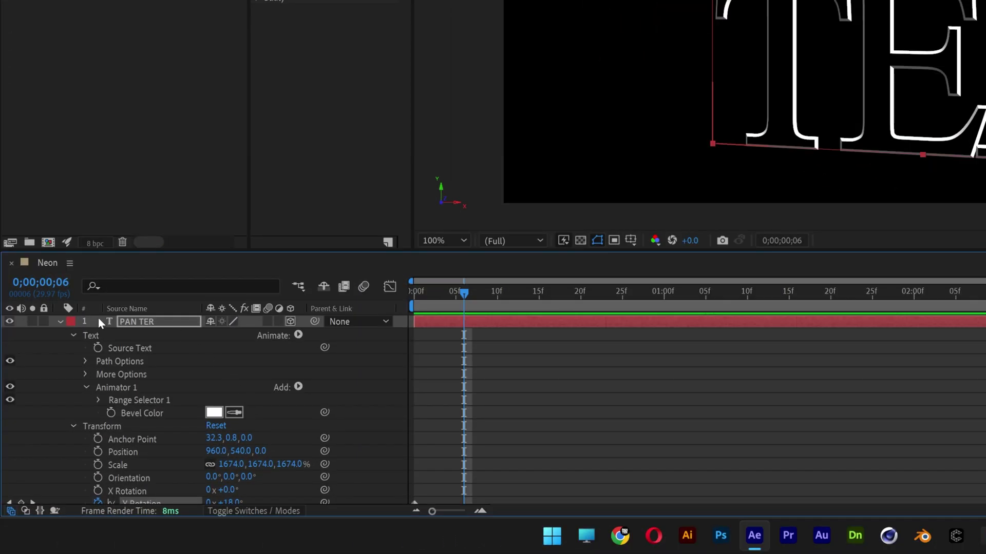
# Pre-compose the PAN TER text layer into a new composition named TXT
pyautogui.click(59, 321)
pyautogui.rightClick(141, 326)
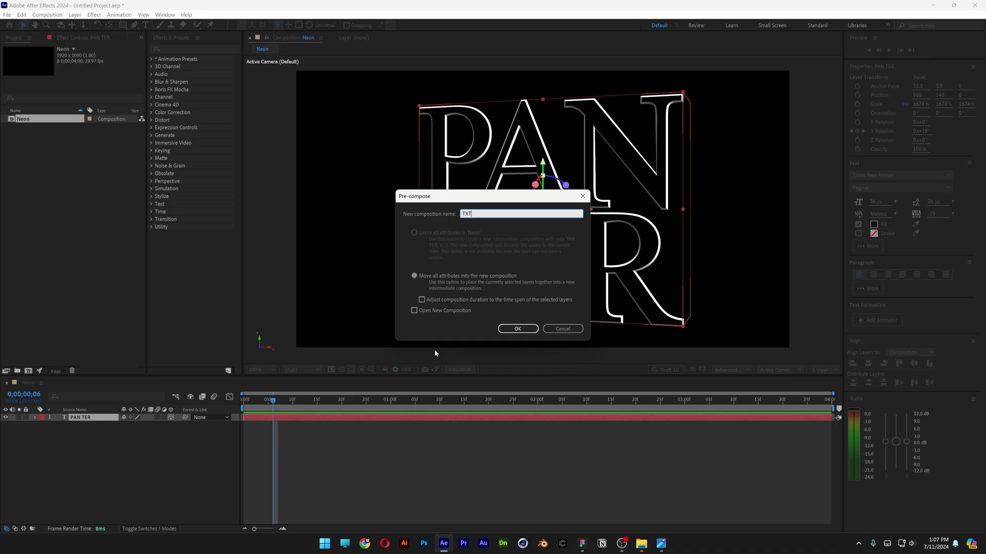
pyautogui.click(517, 329)
pyautogui.moveTo(273, 400); pyautogui.dragTo(307, 407)
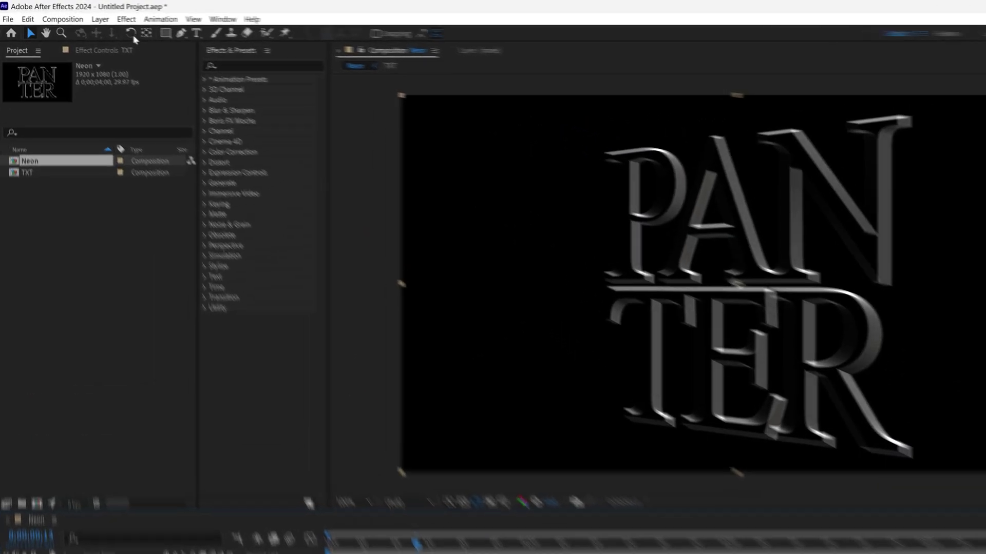
# Add a white Stroke layer style to TXT and raise its Size to 5.2
pyautogui.click(75, 14)
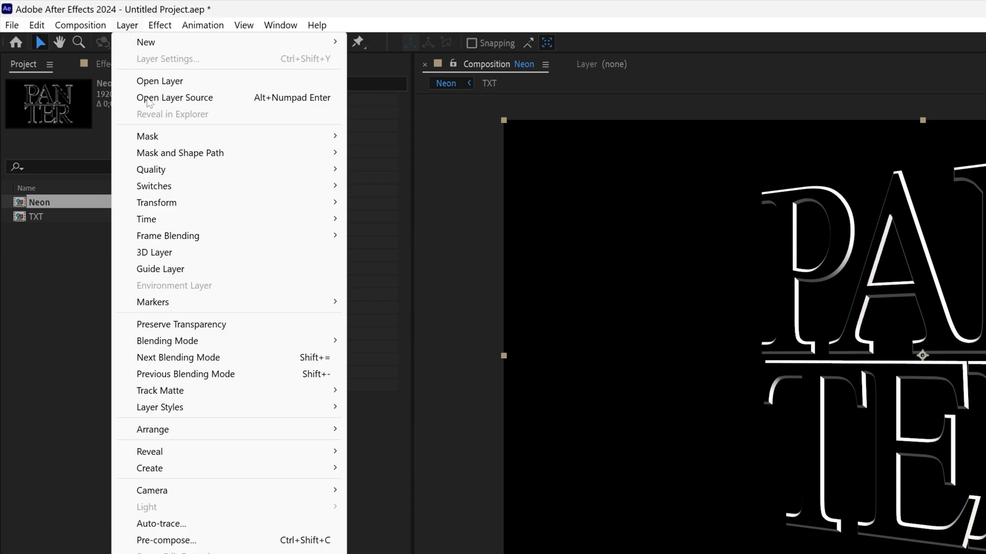
pyautogui.moveTo(214, 410)
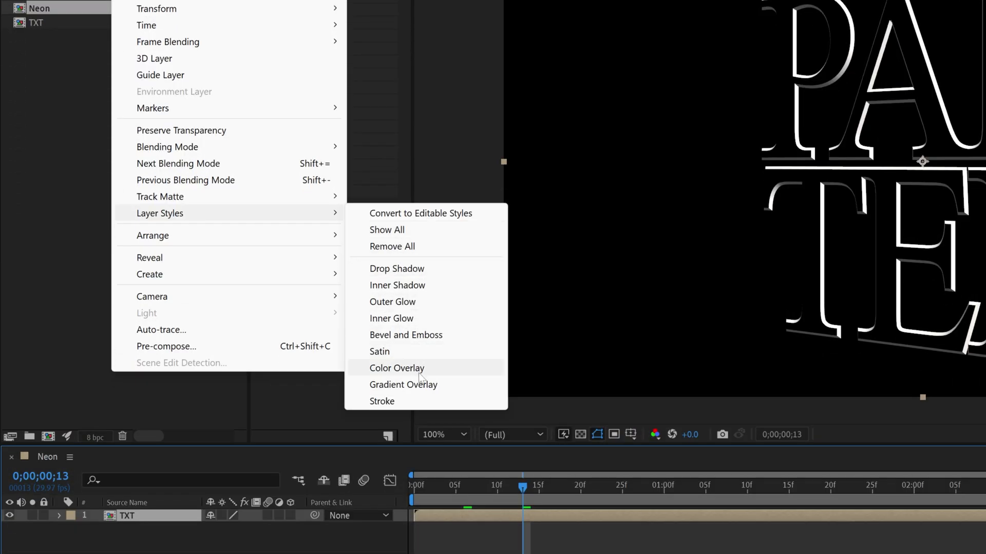
pyautogui.click(417, 398)
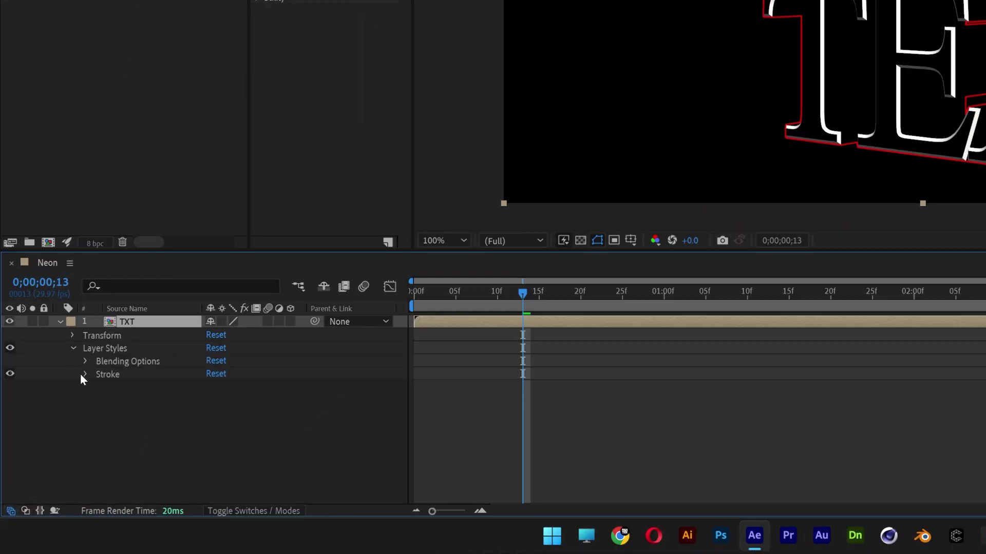
pyautogui.click(50, 448)
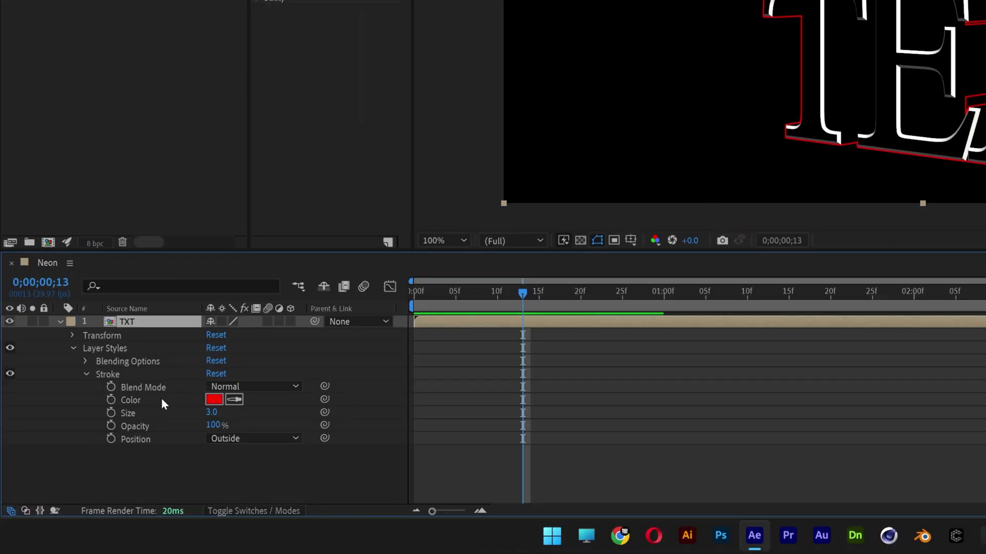
pyautogui.click(215, 400)
pyautogui.moveTo(509, 87); pyautogui.dragTo(473, 36)
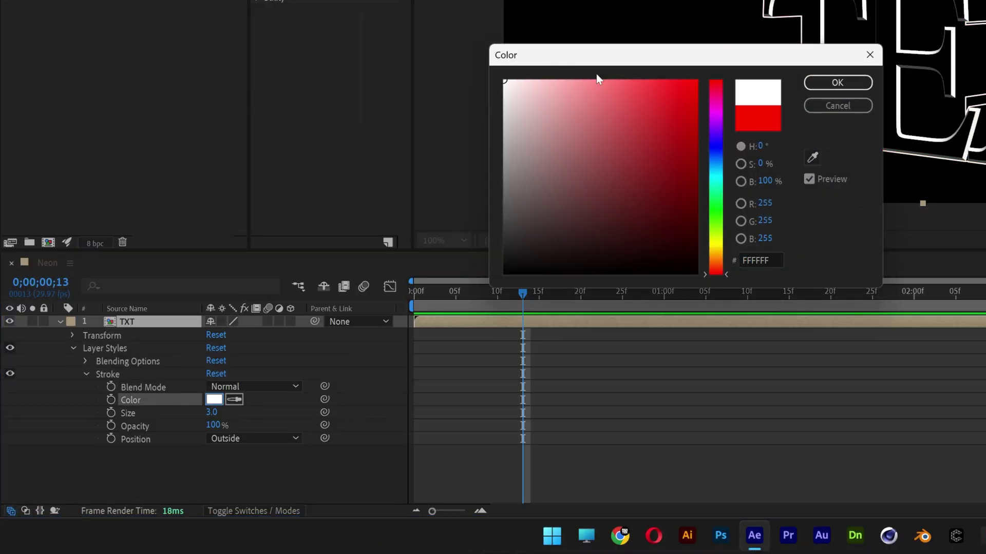
pyautogui.click(837, 82)
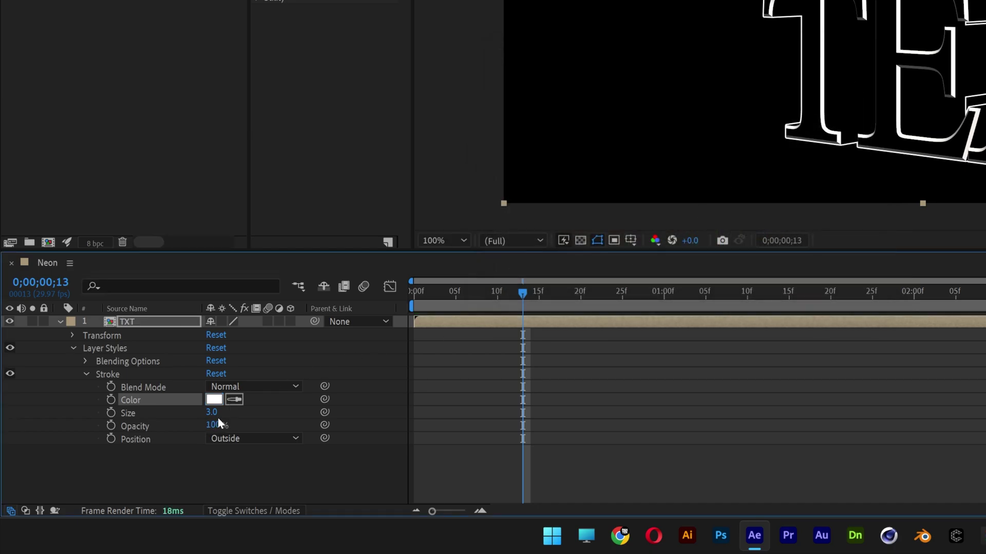
pyautogui.moveTo(212, 413); pyautogui.dragTo(265, 414)
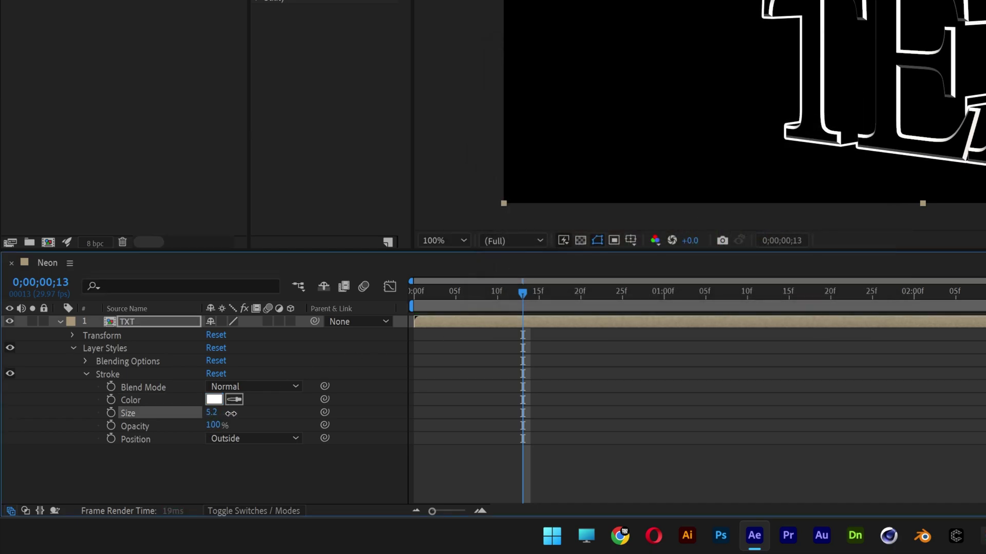
# Add a new adjustment layer and rename it Color
pyautogui.click(47, 408)
pyautogui.rightClick(125, 473)
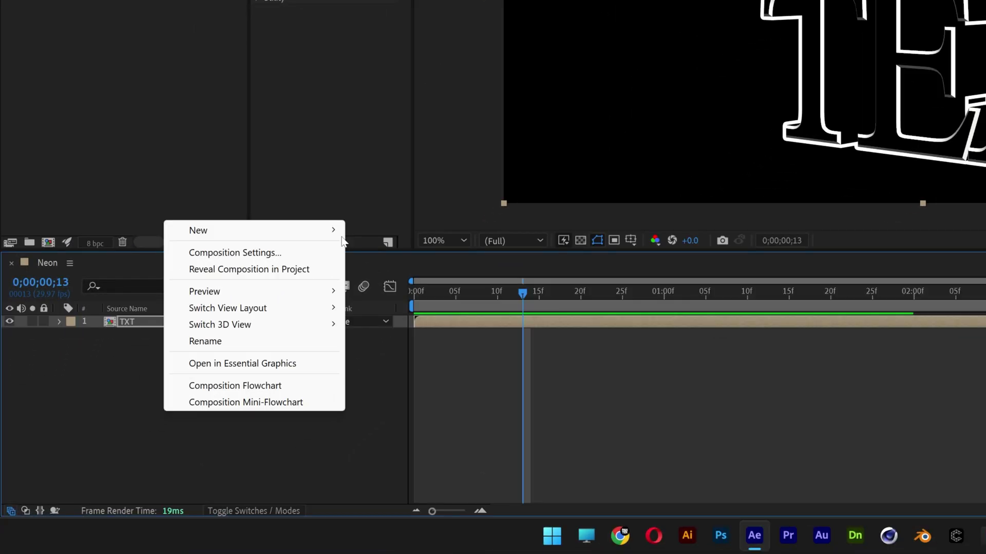
pyautogui.moveTo(331, 231)
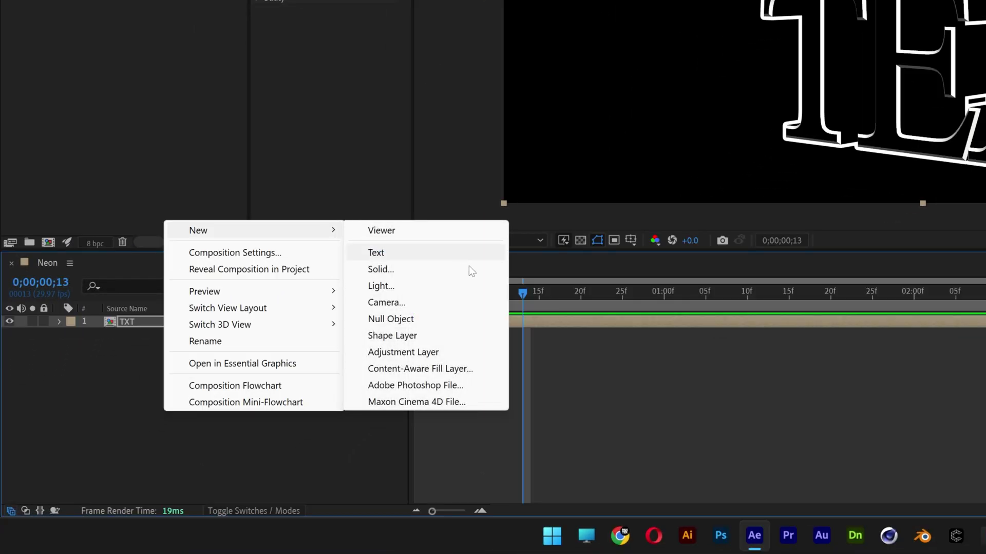
pyautogui.click(460, 354)
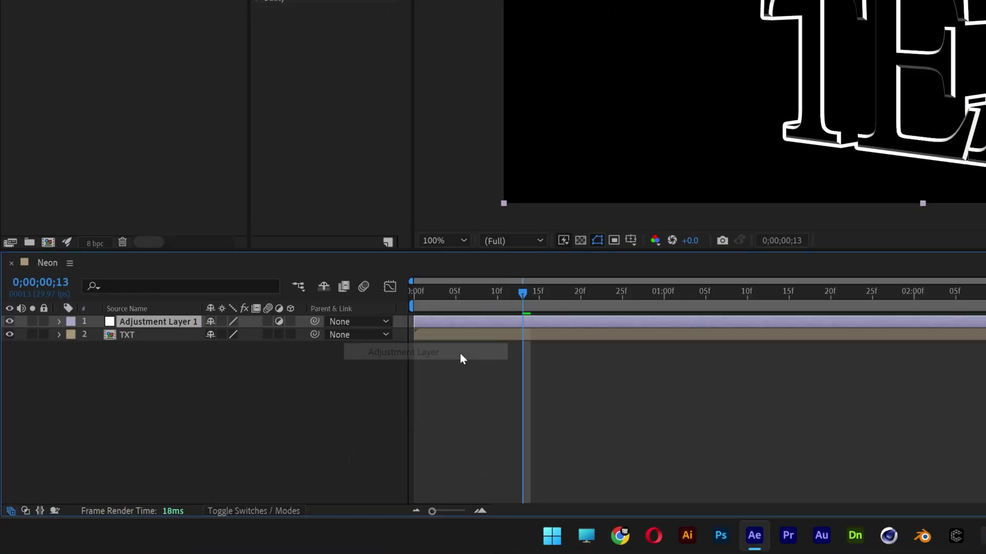
pyautogui.rightClick(169, 322)
pyautogui.click(219, 277)
pyautogui.write('Color')
pyautogui.press('Return')
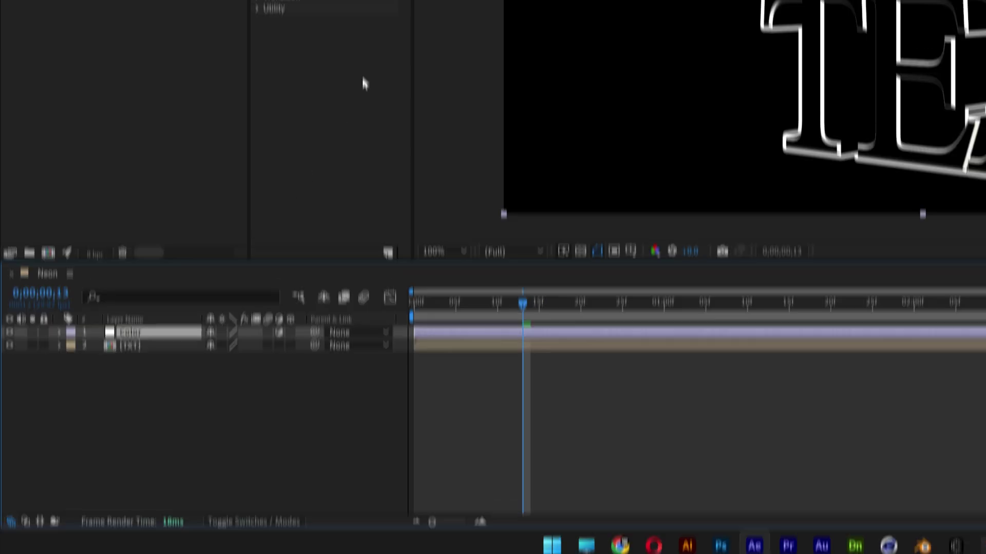
# Apply a Tint effect to Color, mapping white to a saturated toxic yellow-green
pyautogui.click(311, 84)
pyautogui.write('tint')
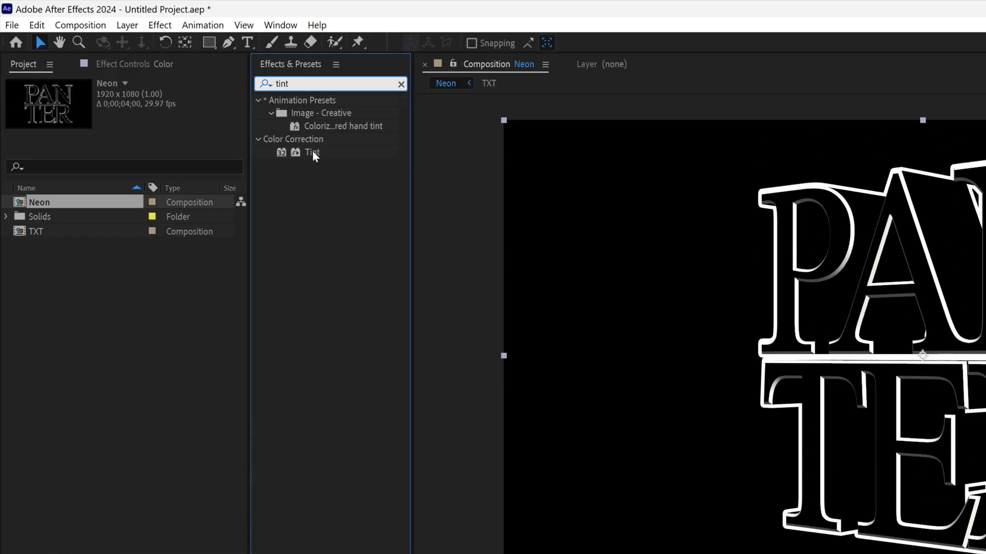
pyautogui.moveTo(312, 152); pyautogui.dragTo(146, 553)
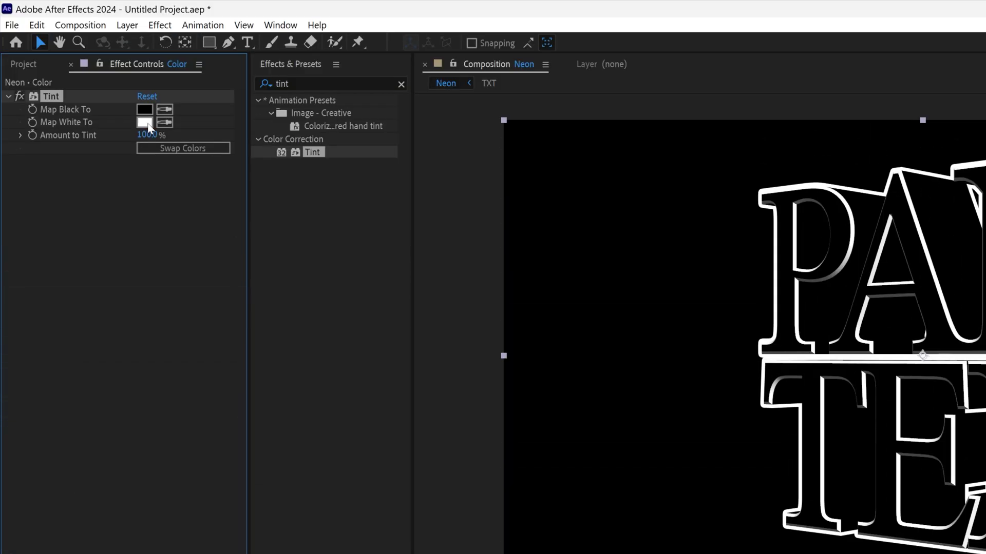
pyautogui.click(145, 122)
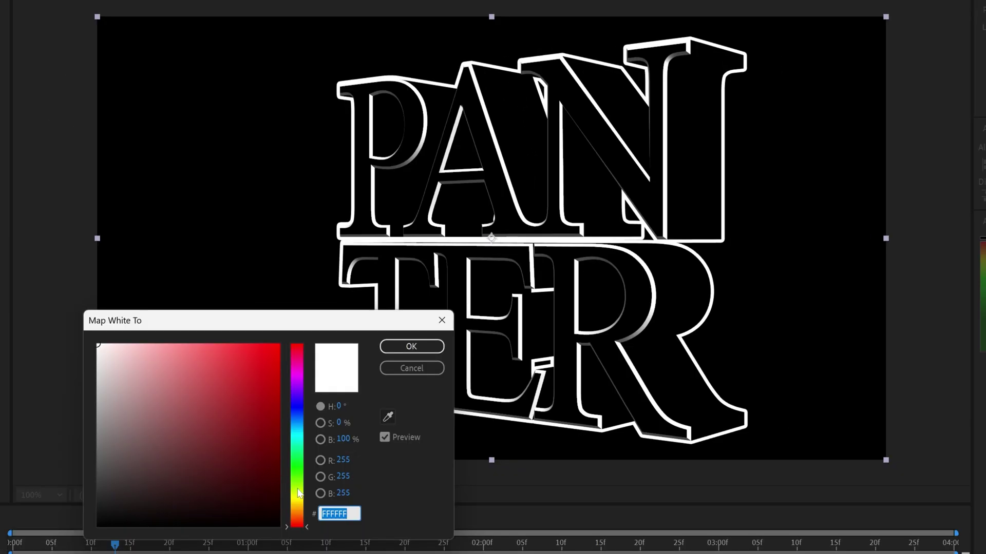
pyautogui.click(298, 489)
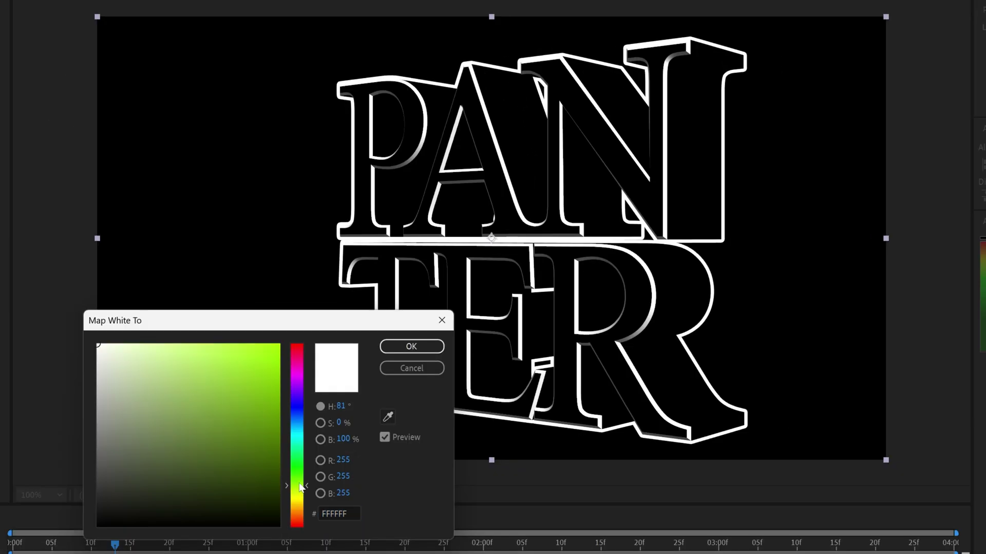
pyautogui.moveTo(275, 369); pyautogui.dragTo(280, 343)
pyautogui.click(426, 347)
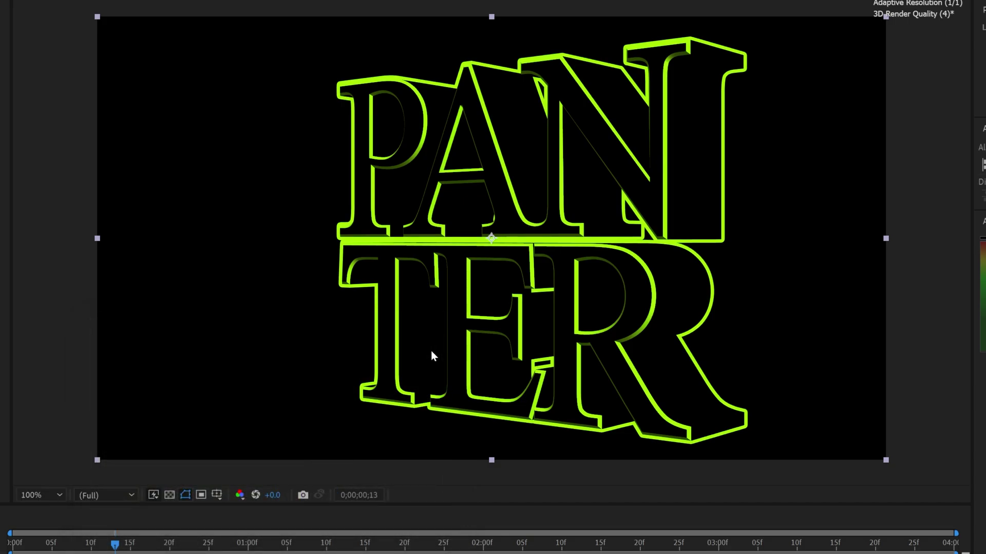
# Create a new adjustment layer and rename it Glow
pyautogui.rightClick(135, 472)
pyautogui.moveTo(350, 233)
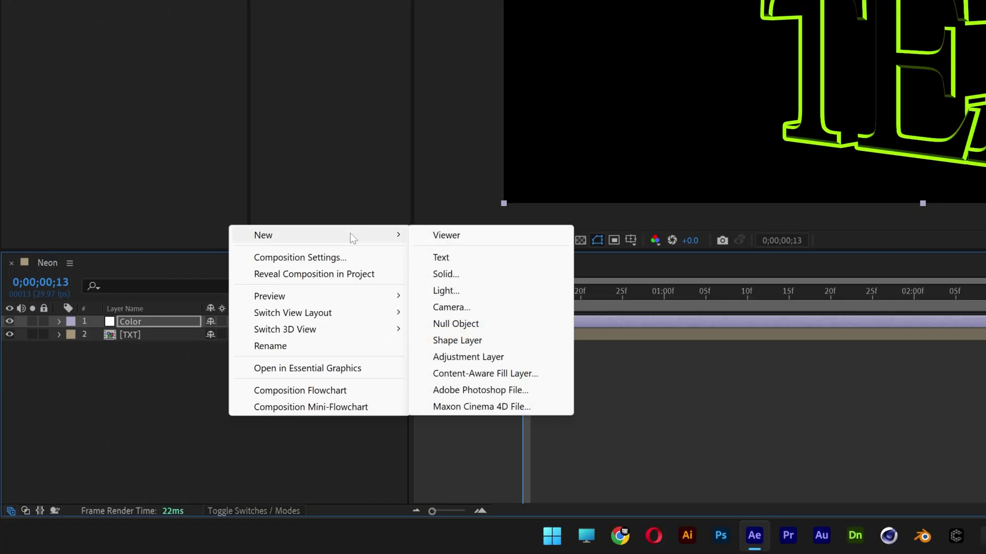
pyautogui.click(492, 358)
pyautogui.rightClick(175, 324)
pyautogui.click(241, 281)
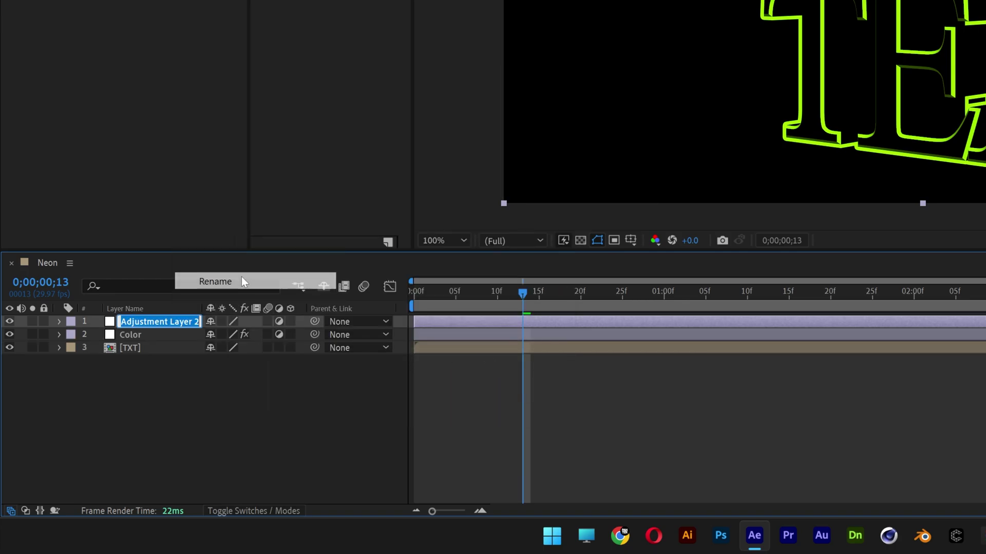
pyautogui.write('Tint')
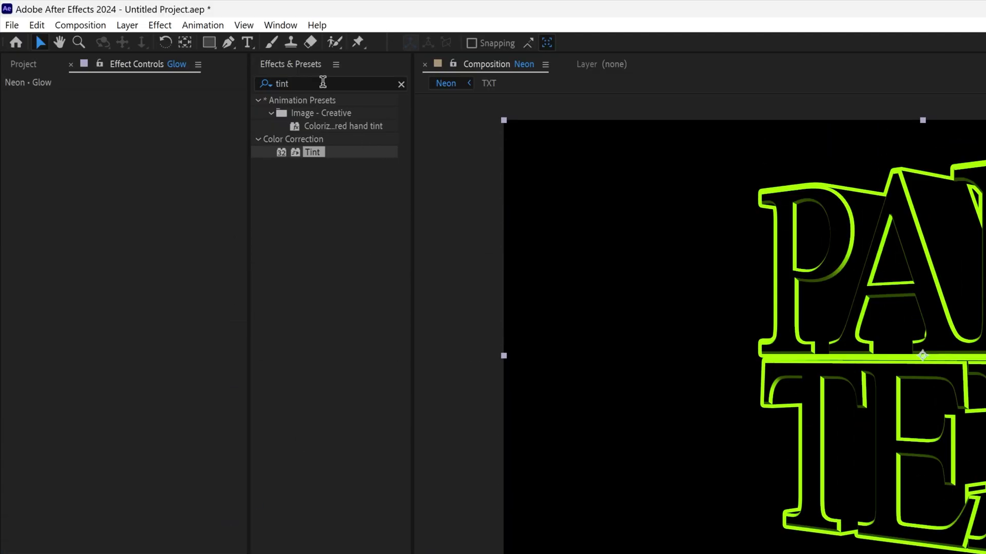
# Search the effects for 'glow' and apply the Glow effect to the Glow layer
pyautogui.click(323, 82)
pyautogui.write('glow')
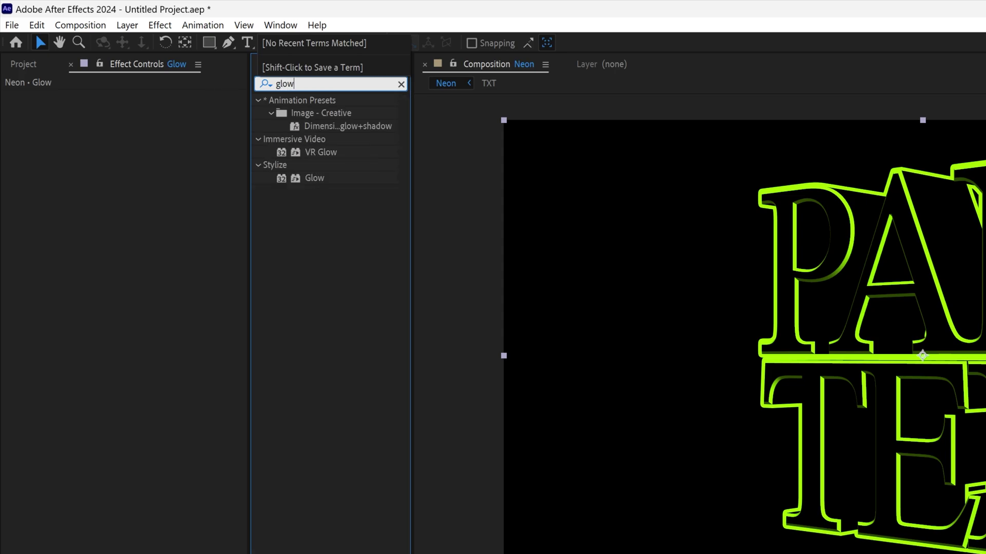
pyautogui.moveTo(310, 176); pyautogui.dragTo(171, 553)
pyautogui.moveTo(171, 321); pyautogui.dragTo(171, 321)
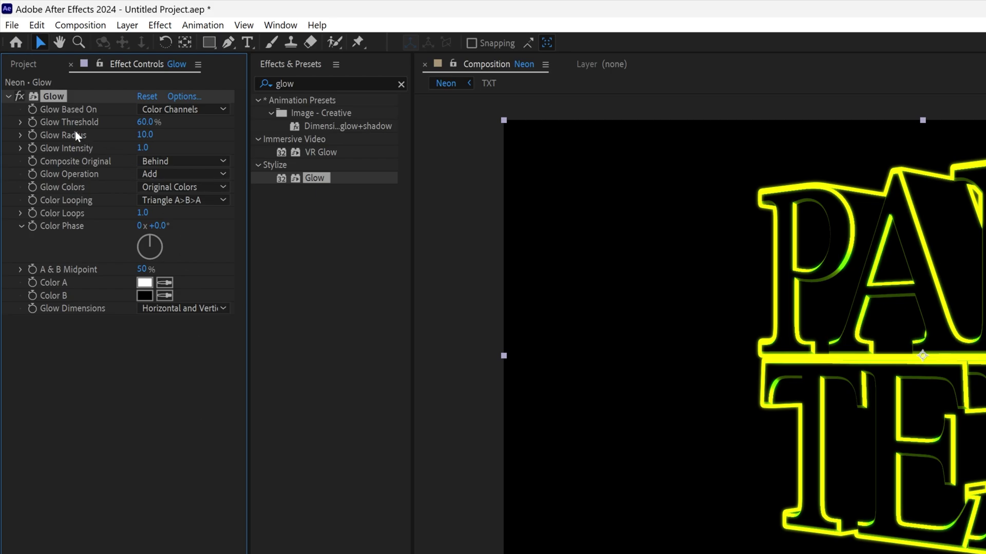
# Set the Glow threshold to 30%, radius to 9 and intensity to 7.4
pyautogui.click(144, 121)
pyautogui.write('90')
pyautogui.press('Return')
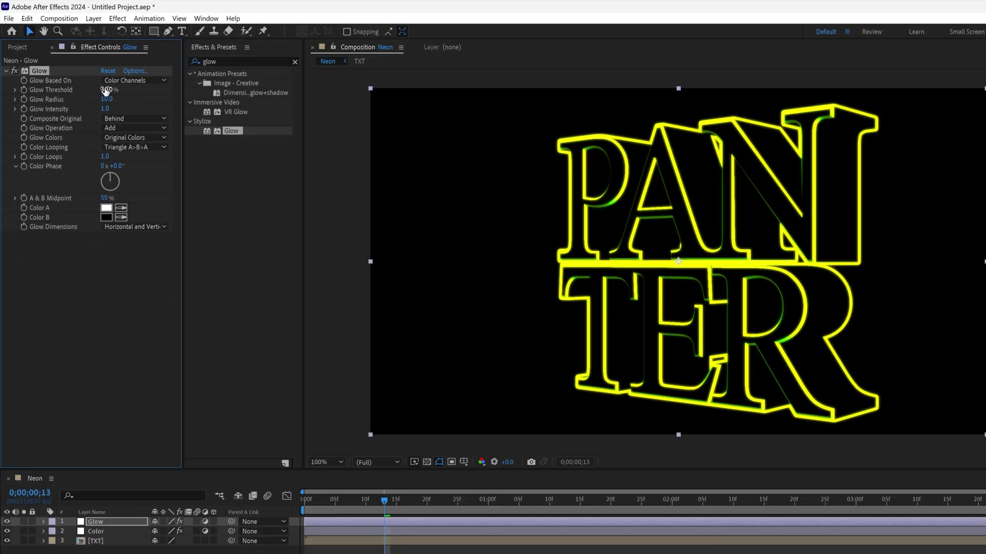
pyautogui.click(112, 98)
pyautogui.write('9')
pyautogui.press('Return')
pyautogui.moveTo(106, 109); pyautogui.dragTo(444, 88)
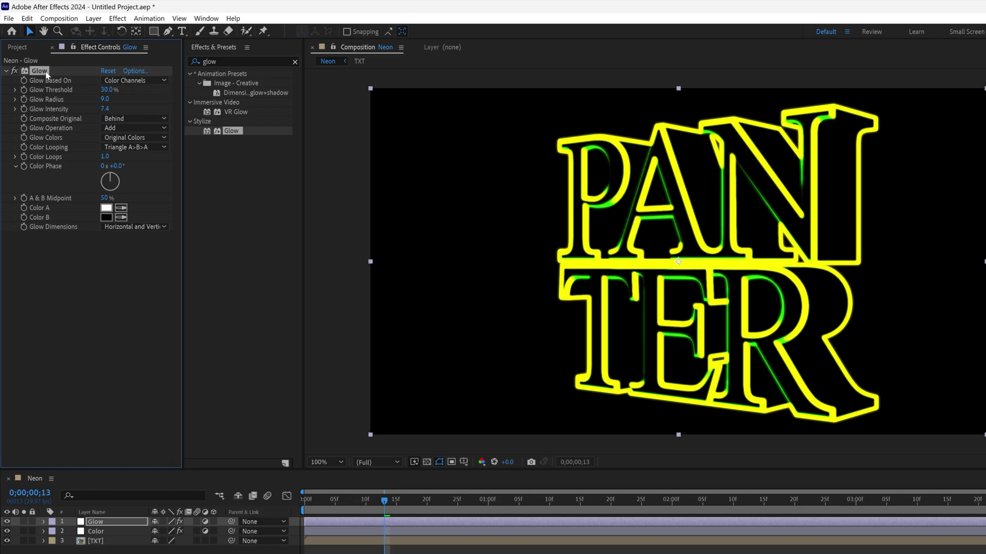
# Duplicate the Glow as Glow 2 with 100% threshold, radius 41 and intensity 1.6
pyautogui.hotkey('ctrl', 'd')
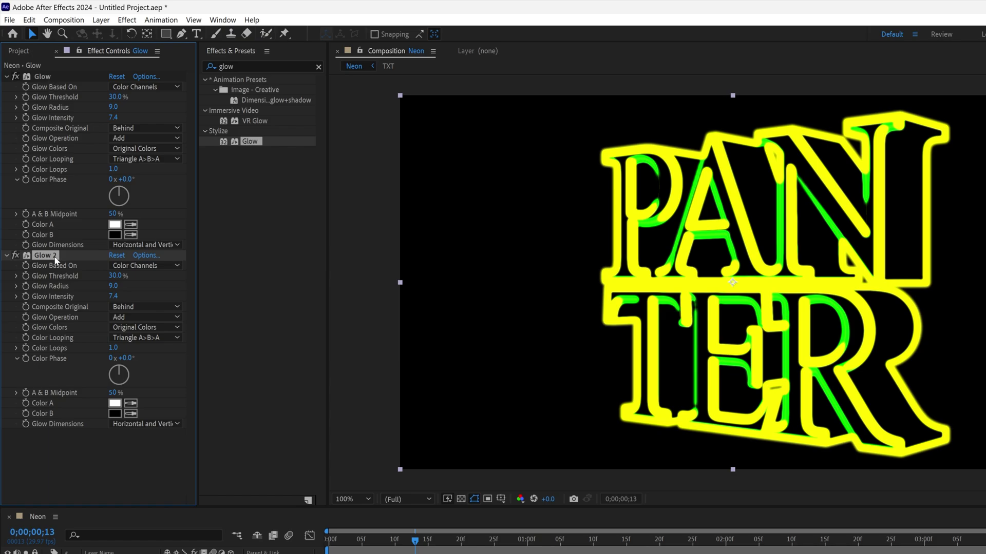
pyautogui.moveTo(113, 278); pyautogui.dragTo(251, 273)
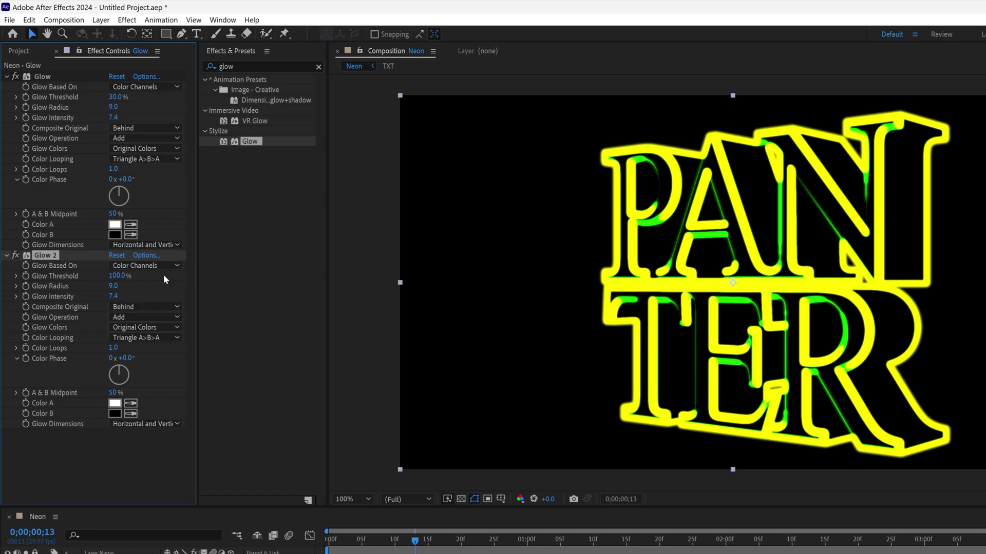
pyautogui.click(113, 287)
pyautogui.press('Return')
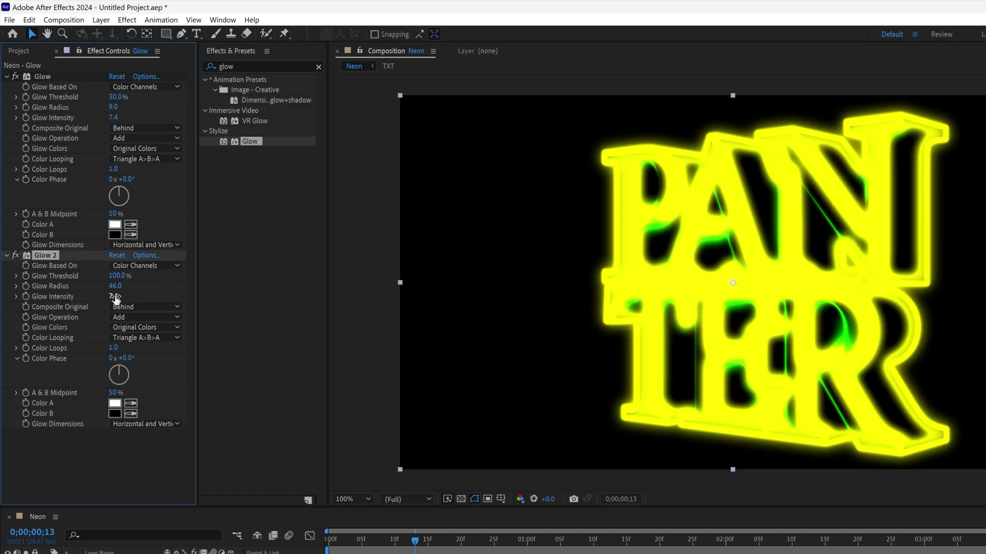
pyautogui.moveTo(71, 298); pyautogui.dragTo(133, 306)
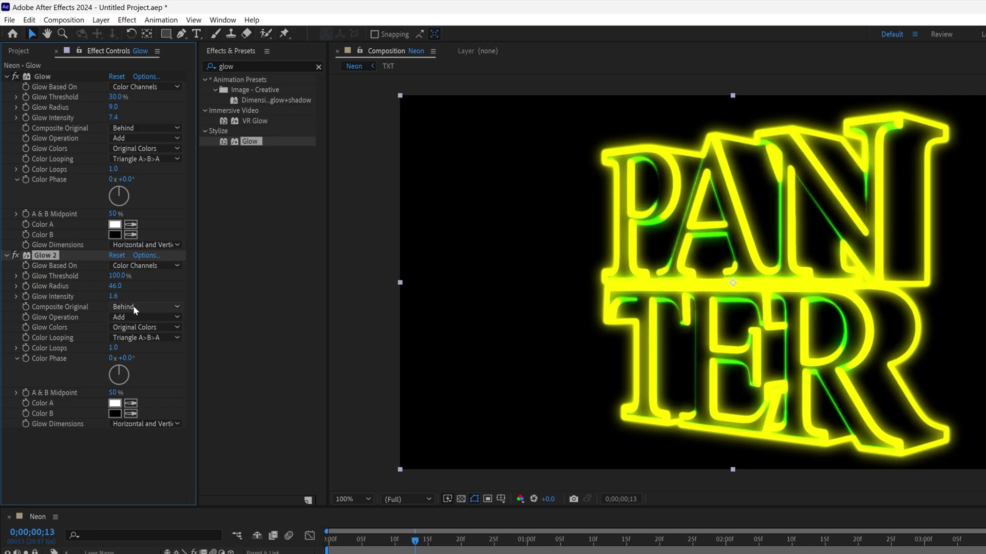
# Duplicate Glow 2 as Glow 3 with 60% threshold, radius 160 and intensity 0.8
pyautogui.hotkey('ctrl', 'd')
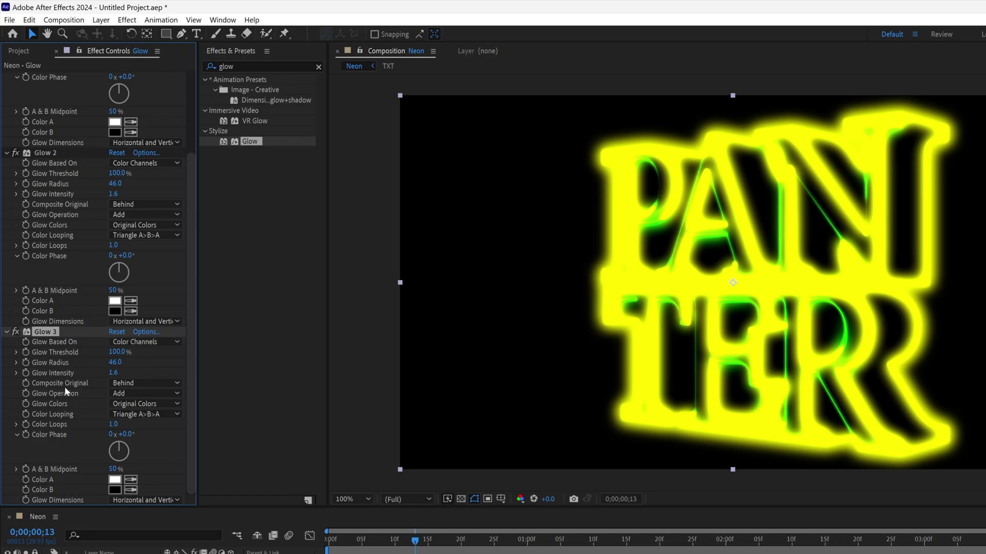
pyautogui.click(121, 359)
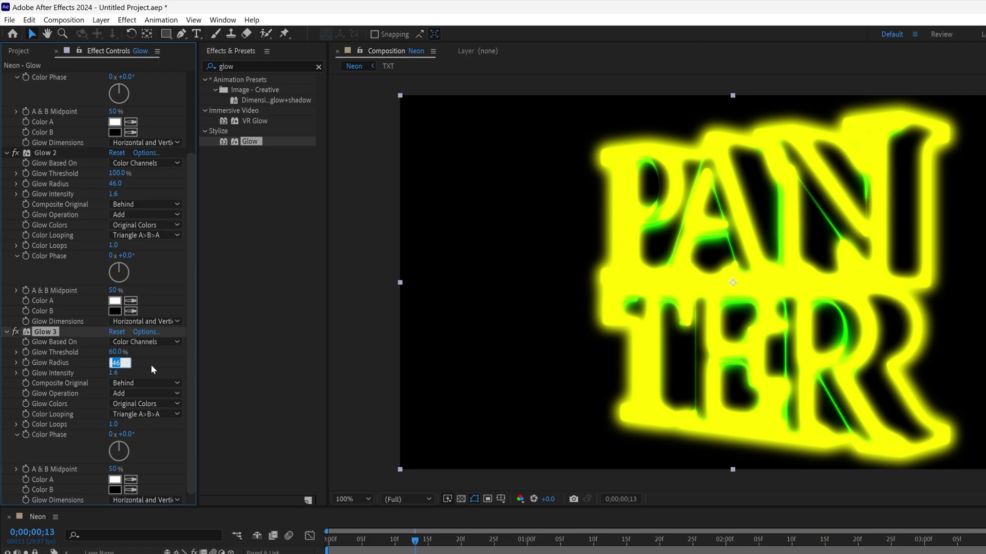
pyautogui.write('160')
pyautogui.press('Return')
pyautogui.moveTo(112, 374); pyautogui.dragTo(76, 374)
# Tighten the first Glow to 23.7% threshold, radius 5, intensity 0.4, then preview the animation
pyautogui.scroll(4, 137, 418)
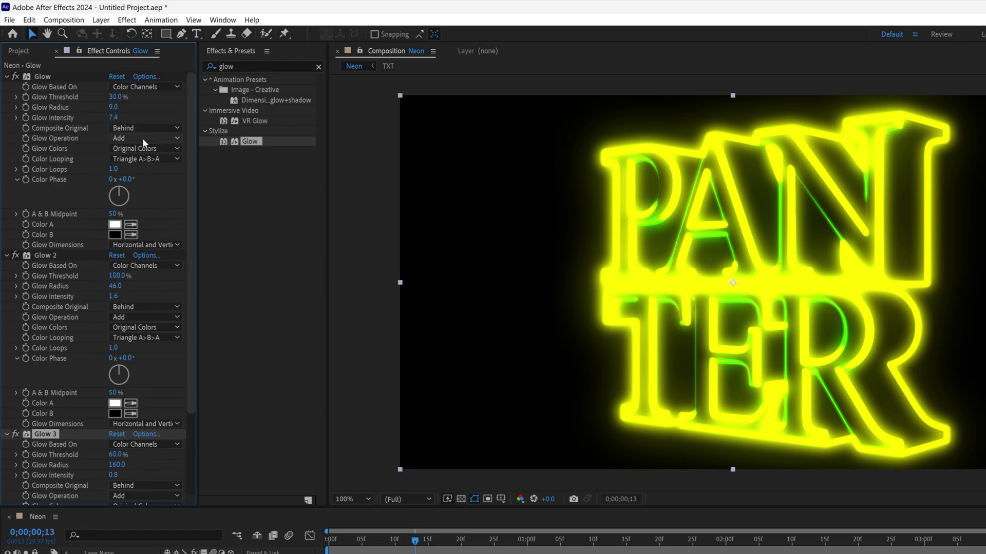
pyautogui.moveTo(113, 107); pyautogui.dragTo(104, 107)
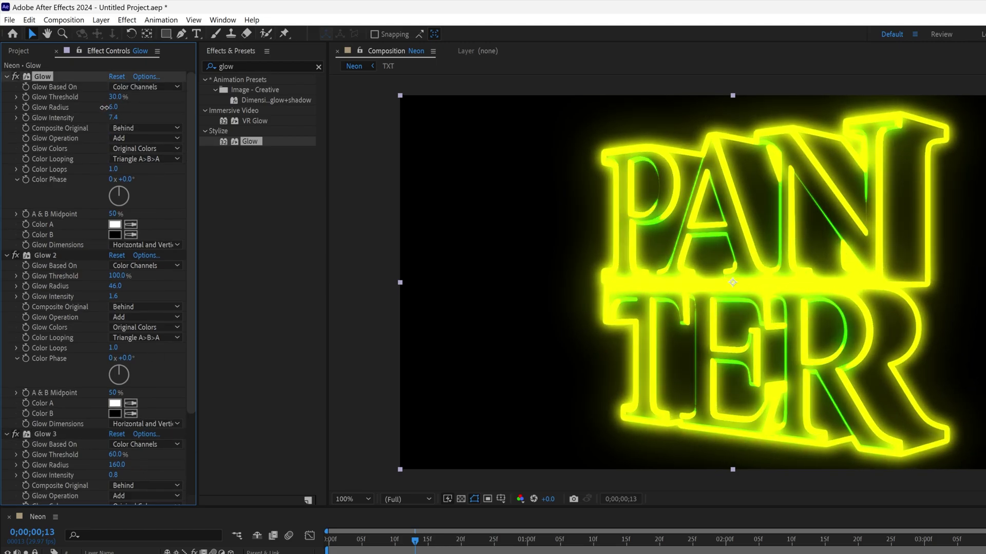
pyautogui.moveTo(104, 107); pyautogui.dragTo(92, 117)
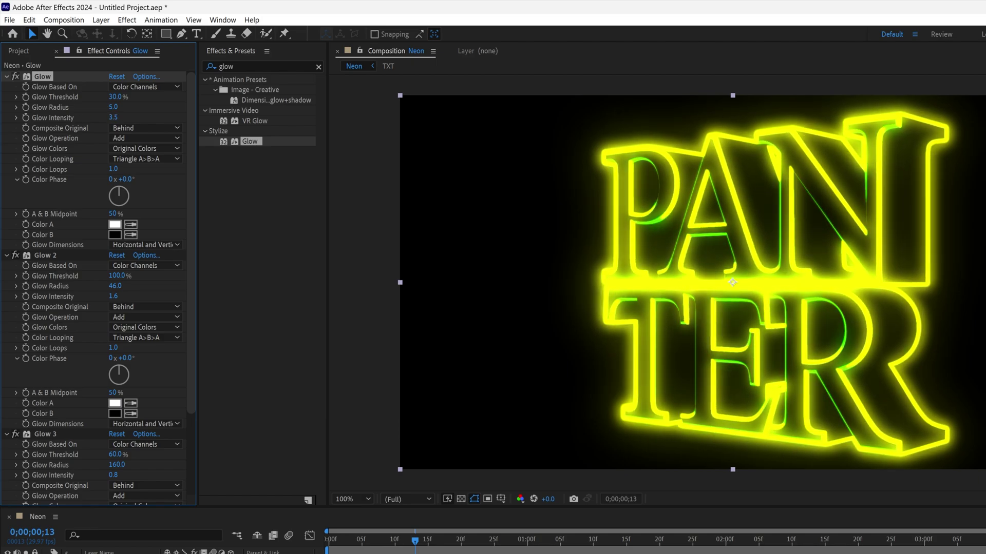
pyautogui.moveTo(114, 97); pyautogui.dragTo(111, 104)
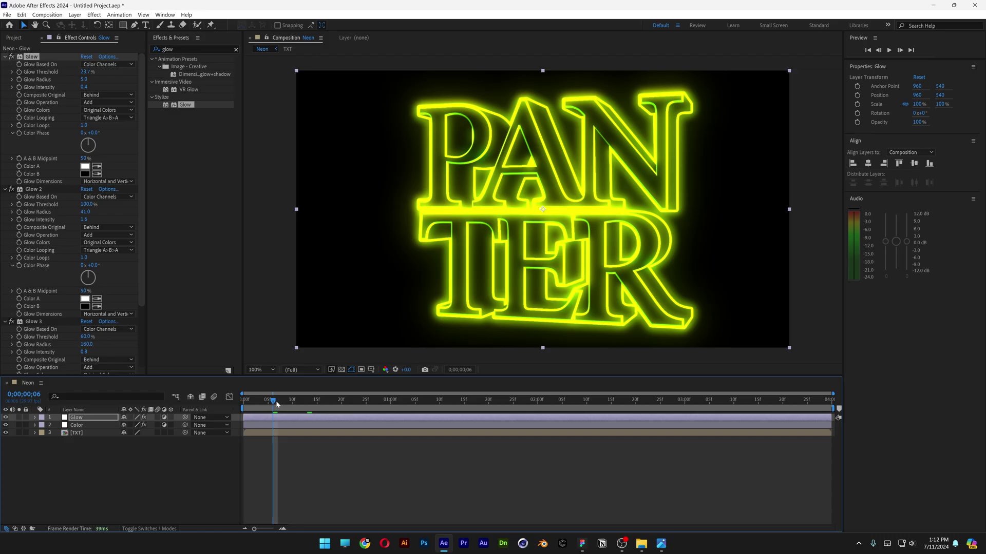
pyautogui.moveTo(368, 540); pyautogui.dragTo(755, 541)
pyautogui.moveTo(560, 402); pyautogui.dragTo(268, 402)
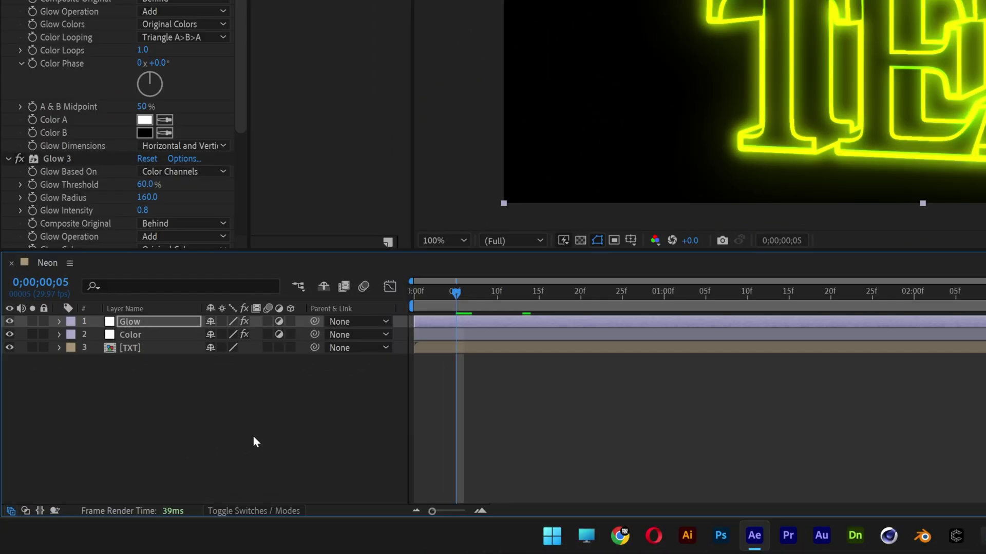
# Create another adjustment layer and name it Noise
pyautogui.rightClick(253, 437)
pyautogui.moveTo(341, 254)
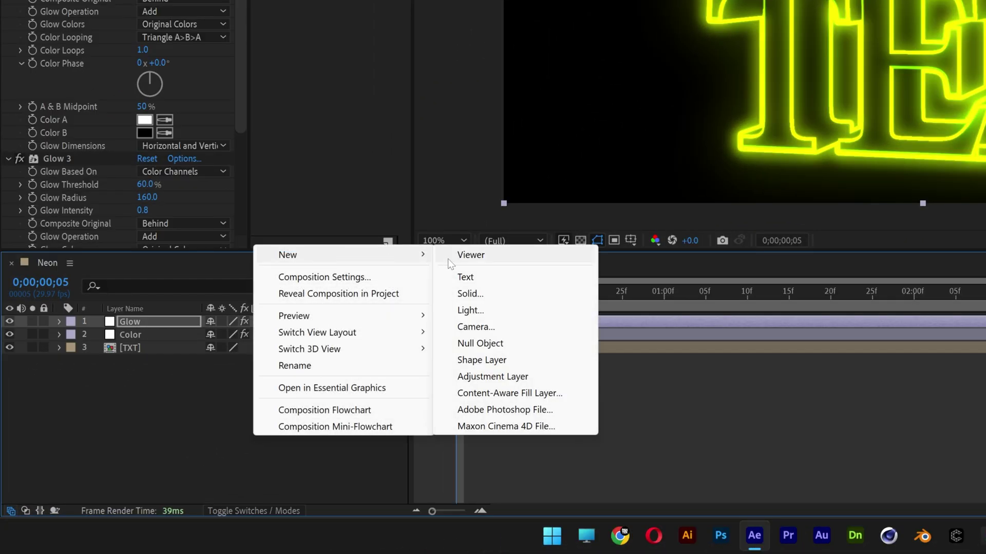
pyautogui.click(537, 376)
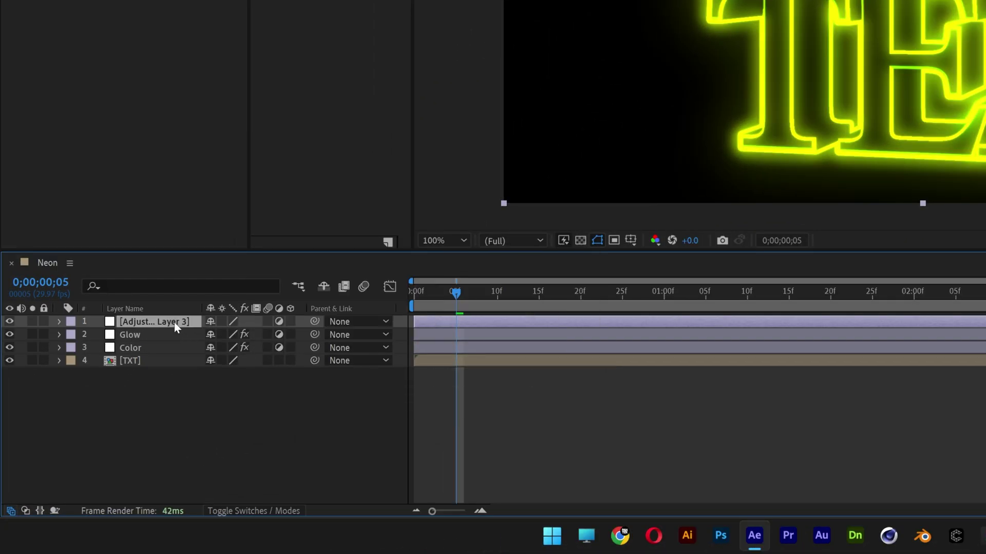
pyautogui.rightClick(174, 323)
pyautogui.click(222, 275)
pyautogui.write('Noise')
pyautogui.press('Return')
# Search effects for 'grain' and apply Add Grain to the Noise layer
pyautogui.click(399, 83)
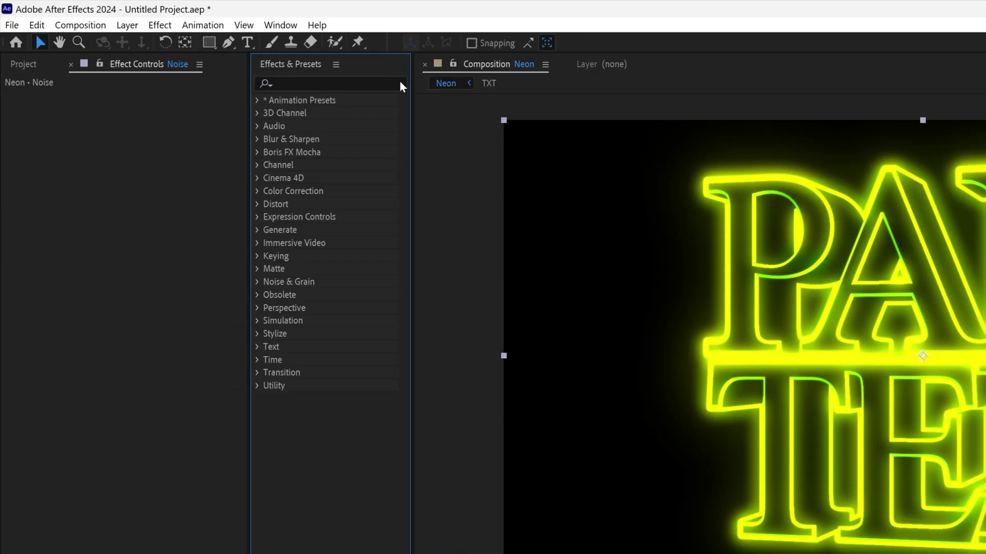
pyautogui.press('g')
pyautogui.click(399, 81)
pyautogui.write('grain')
pyautogui.click(316, 115)
pyautogui.moveTo(316, 114); pyautogui.dragTo(156, 323)
pyautogui.press('v')
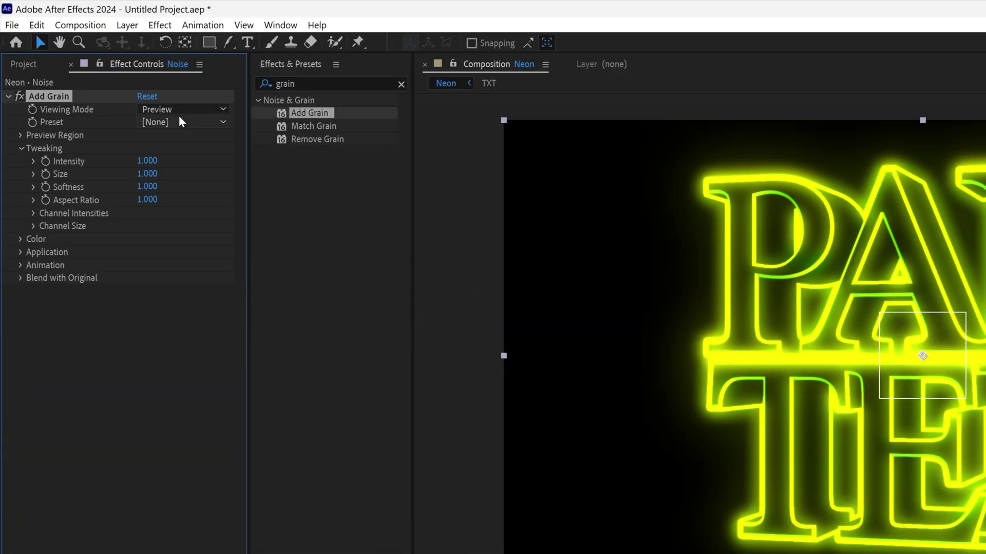
# Set Add Grain's Viewing Mode to Final Output and preset to Kodak Vision 200T (5274)
pyautogui.click(180, 111)
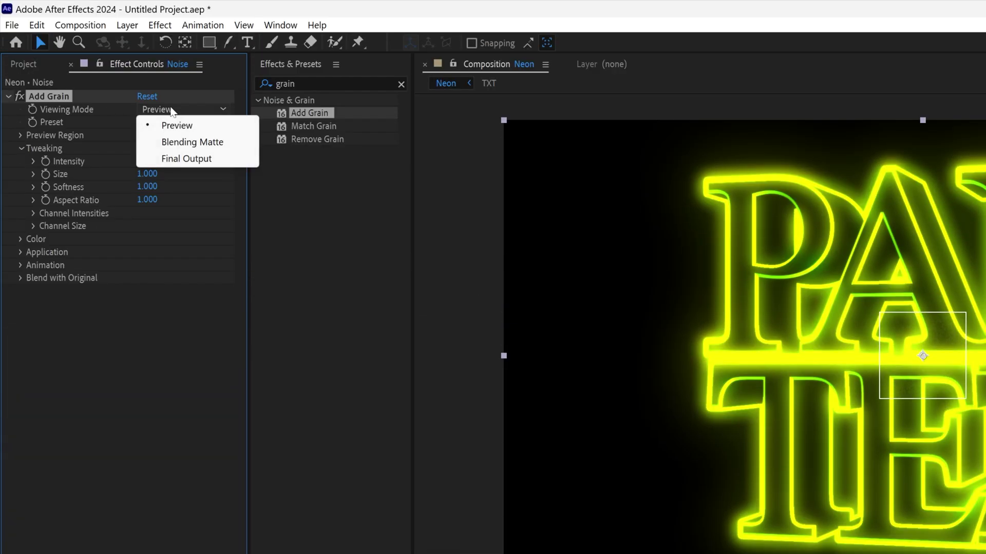
pyautogui.click(209, 159)
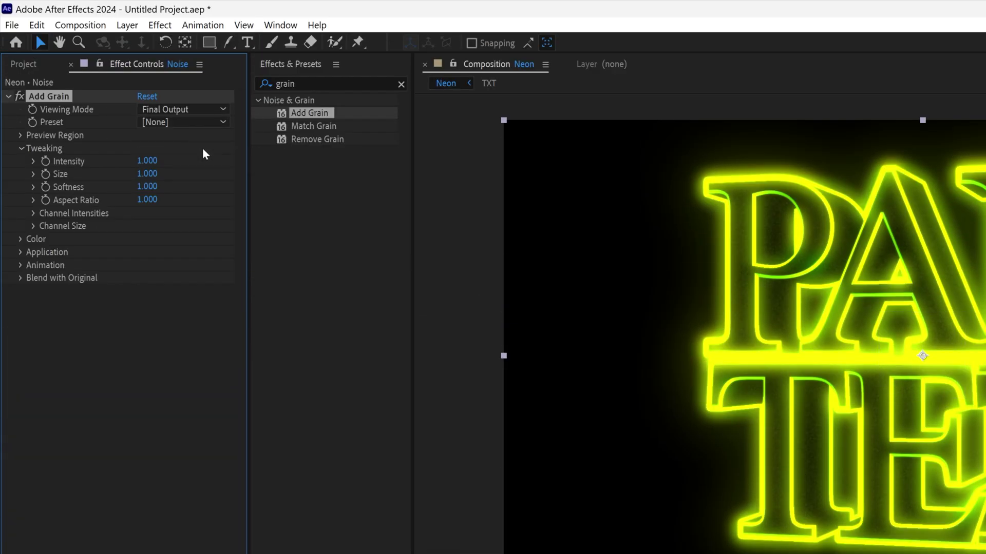
pyautogui.click(171, 122)
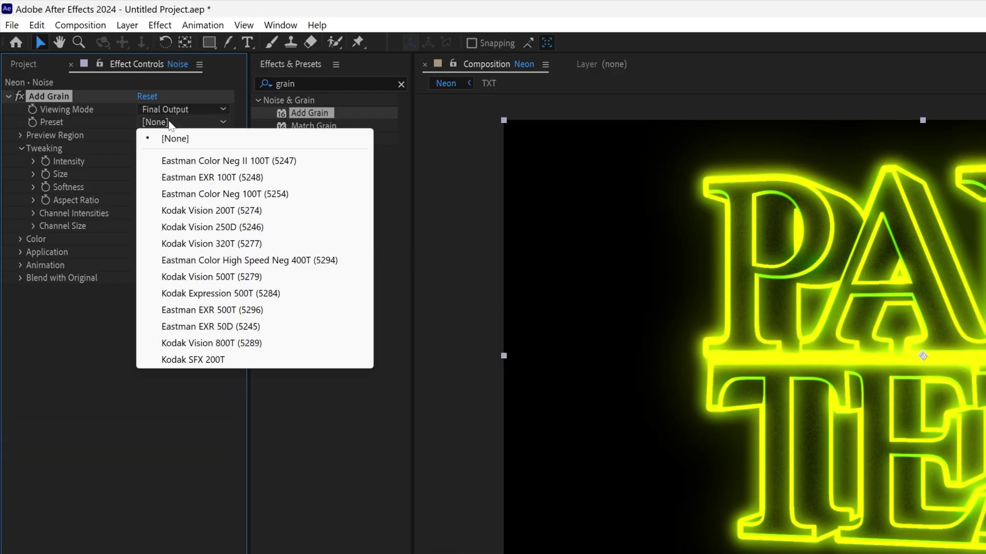
pyautogui.click(259, 210)
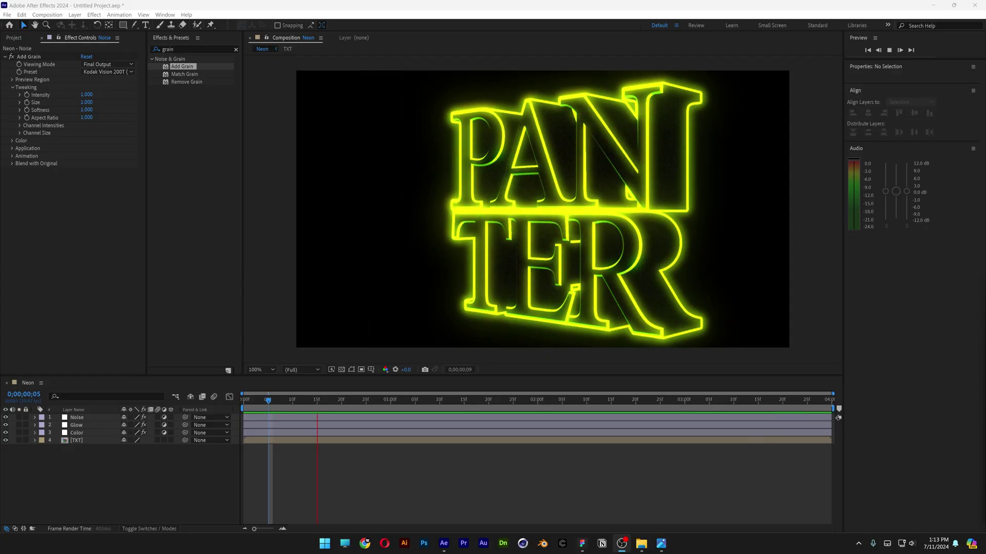